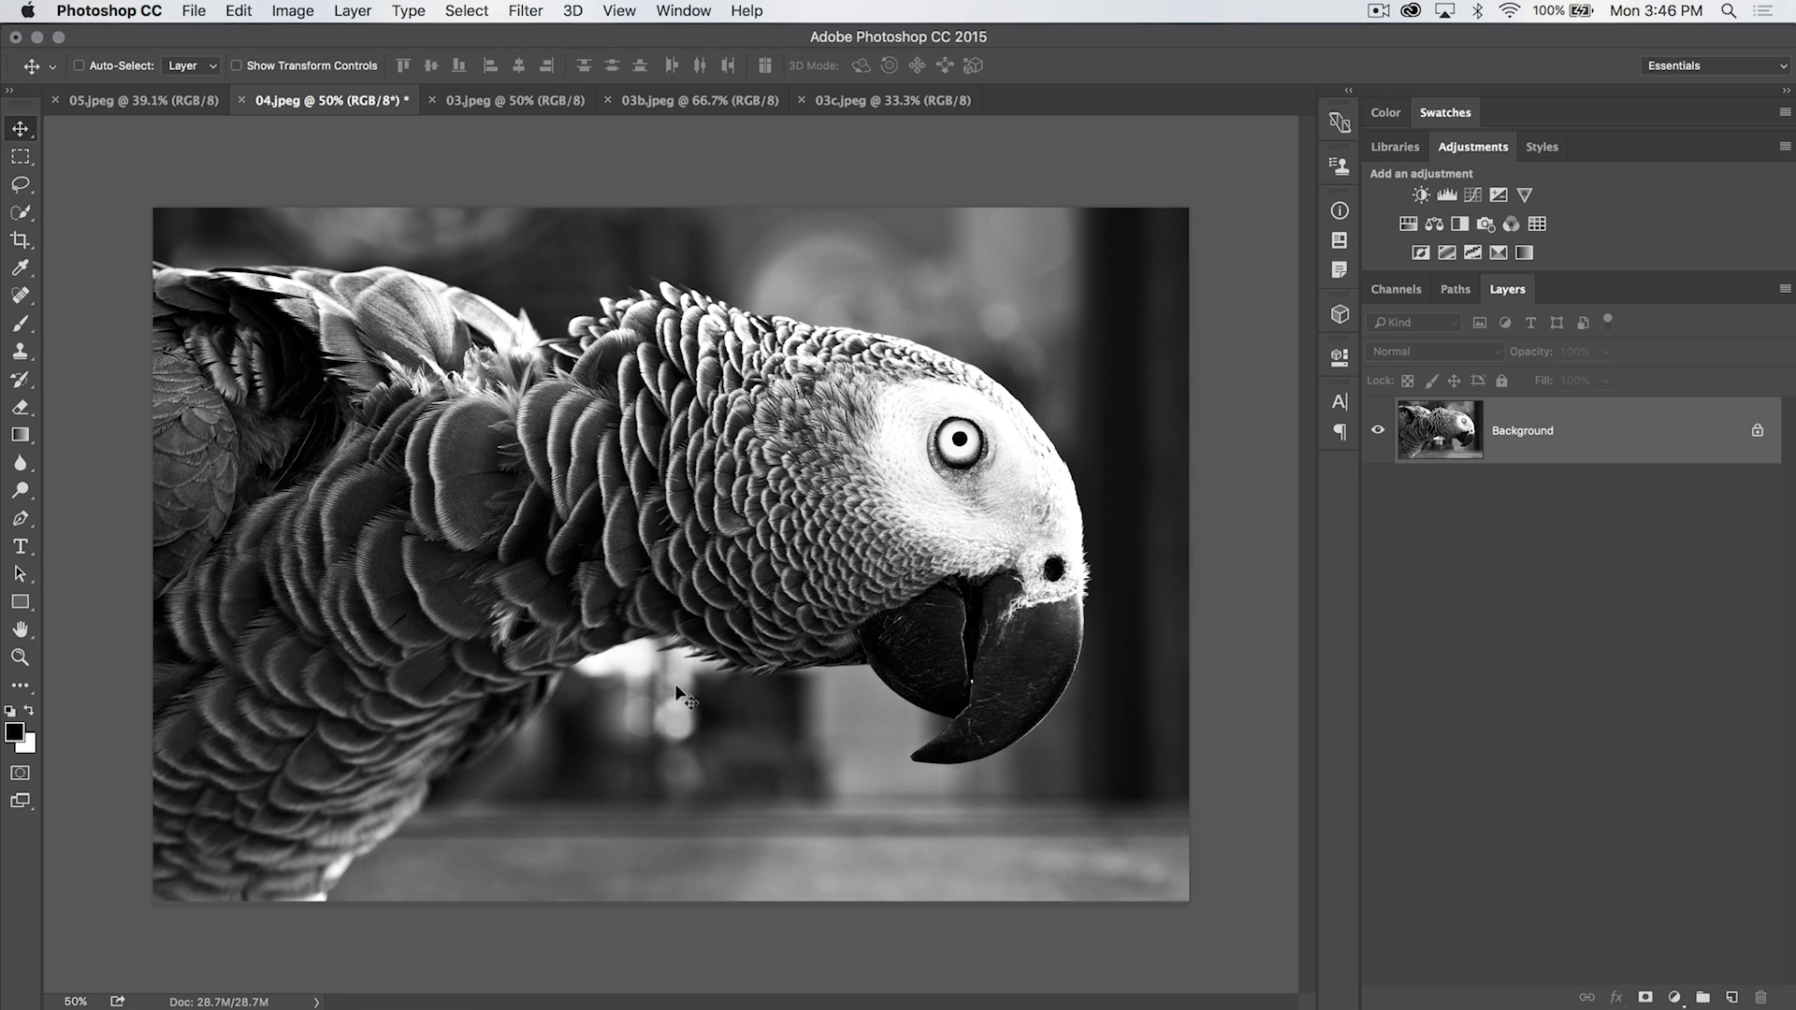
# Bring up the Type tool variants, including the Horizontal and Vertical Type Mask tools.
pyautogui.click(20, 546)
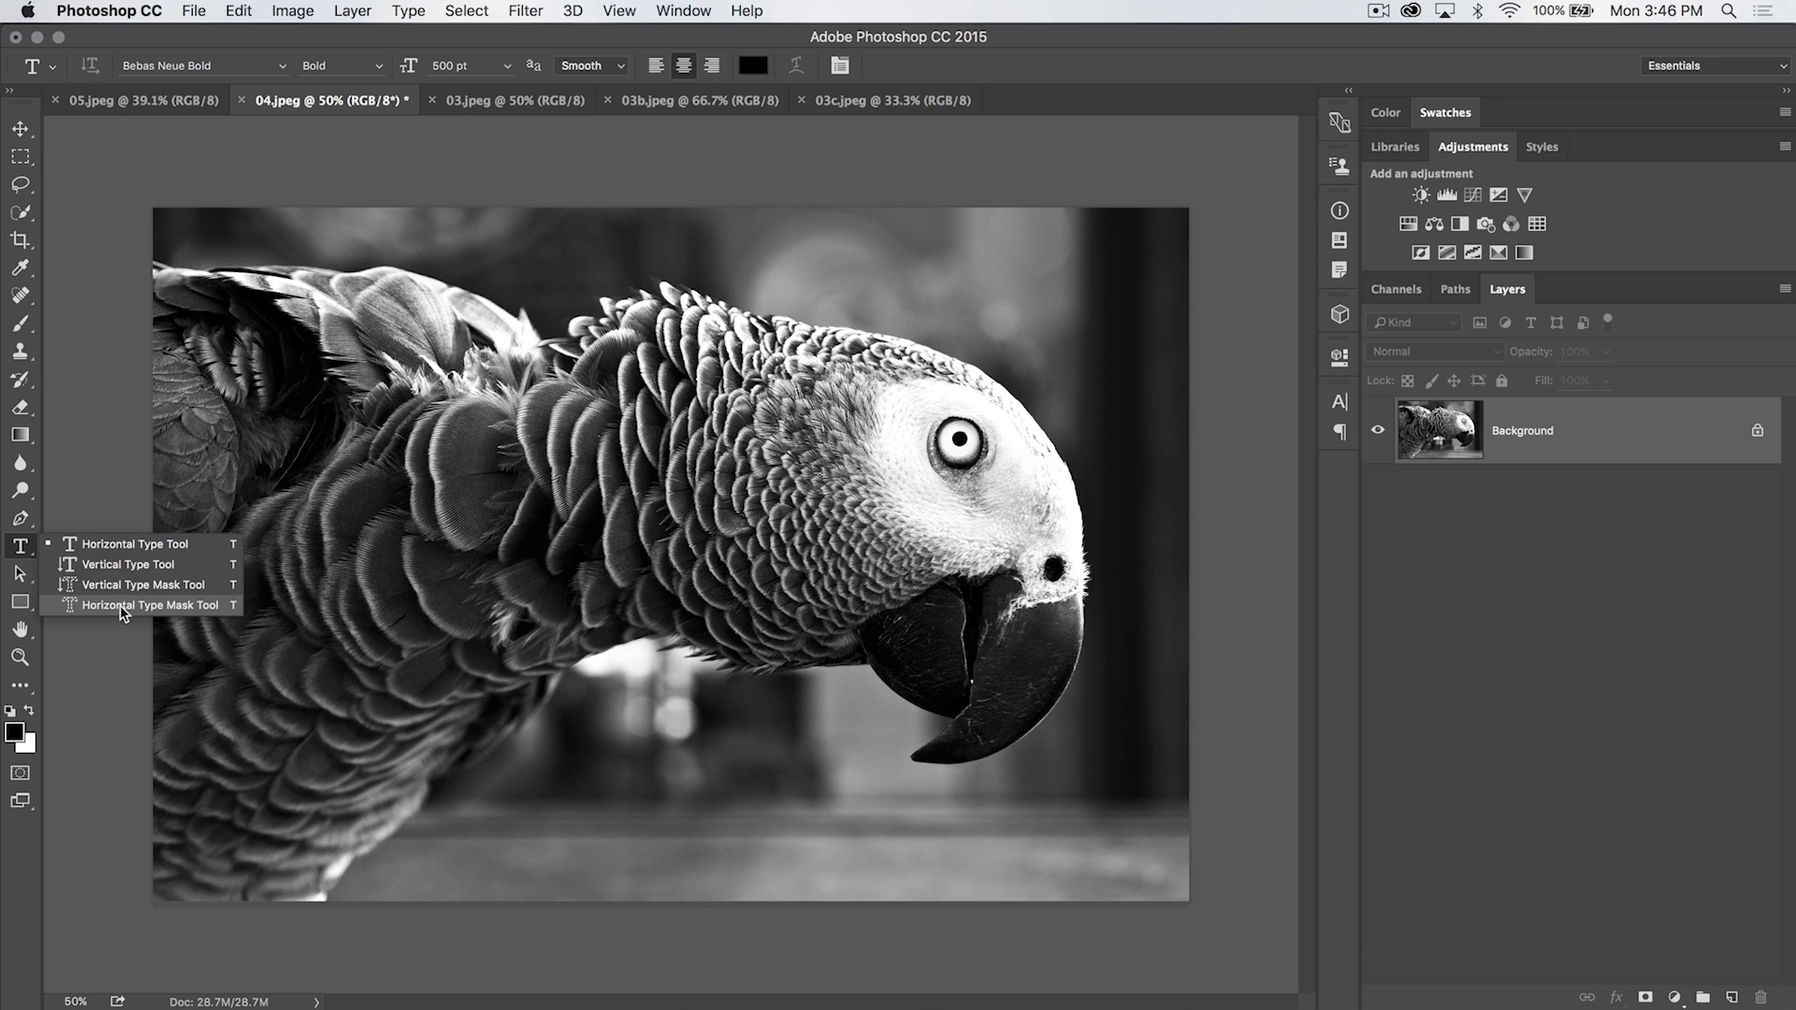
# Select the Horizontal Type Mask Tool with Bebas Neue Bold, 500 pt, Smooth anti-aliasing.
pyautogui.click(120, 604)
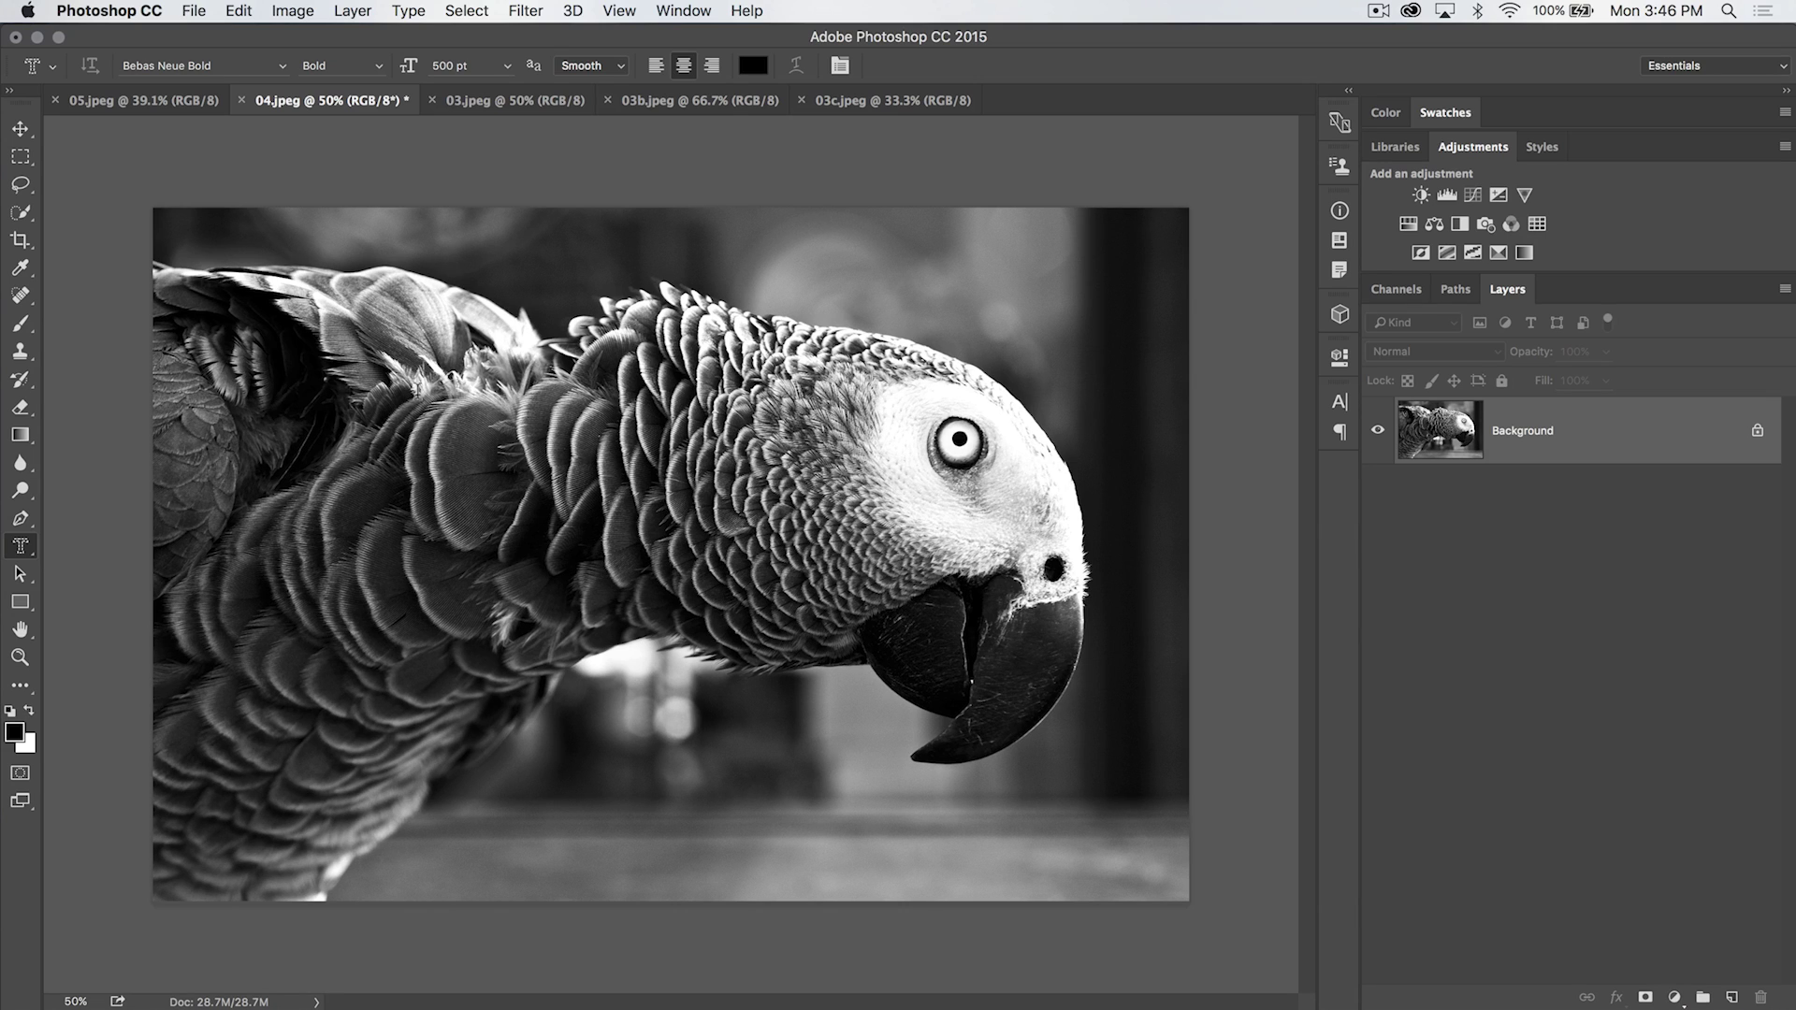
pyautogui.click(224, 67)
pyautogui.click(378, 65)
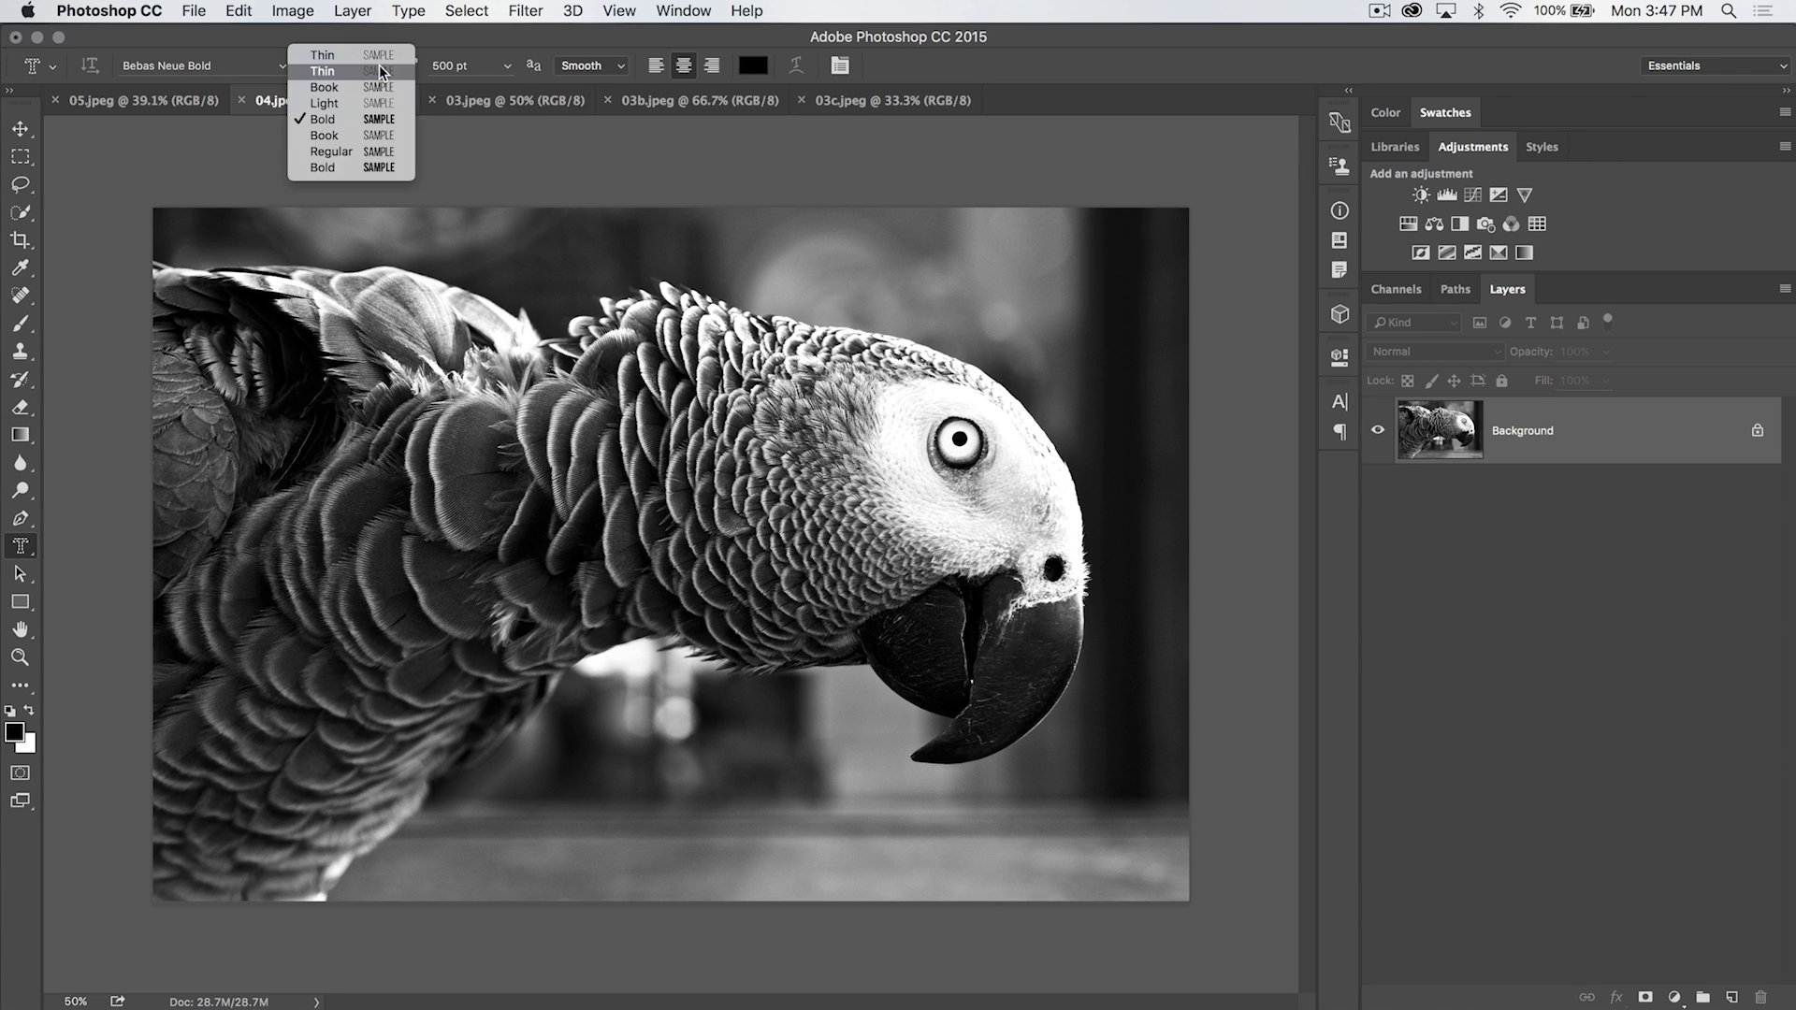
pyautogui.click(335, 120)
pyautogui.click(618, 73)
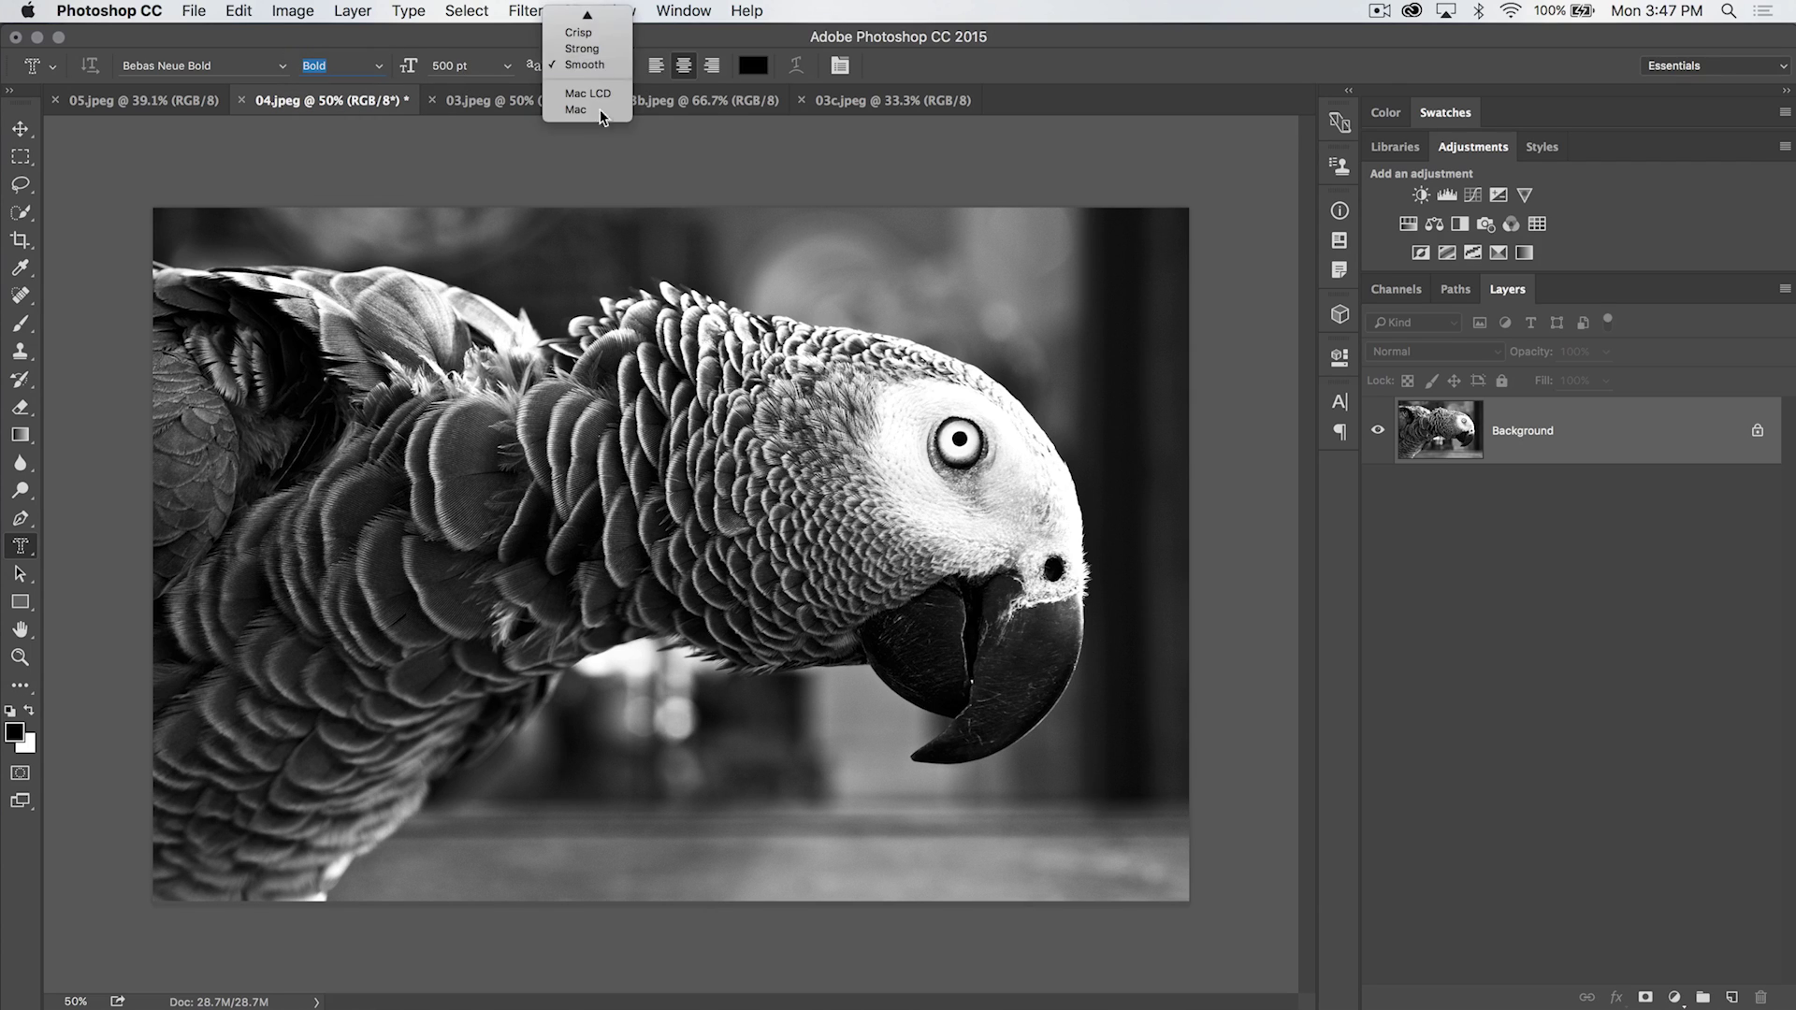
pyautogui.click(598, 76)
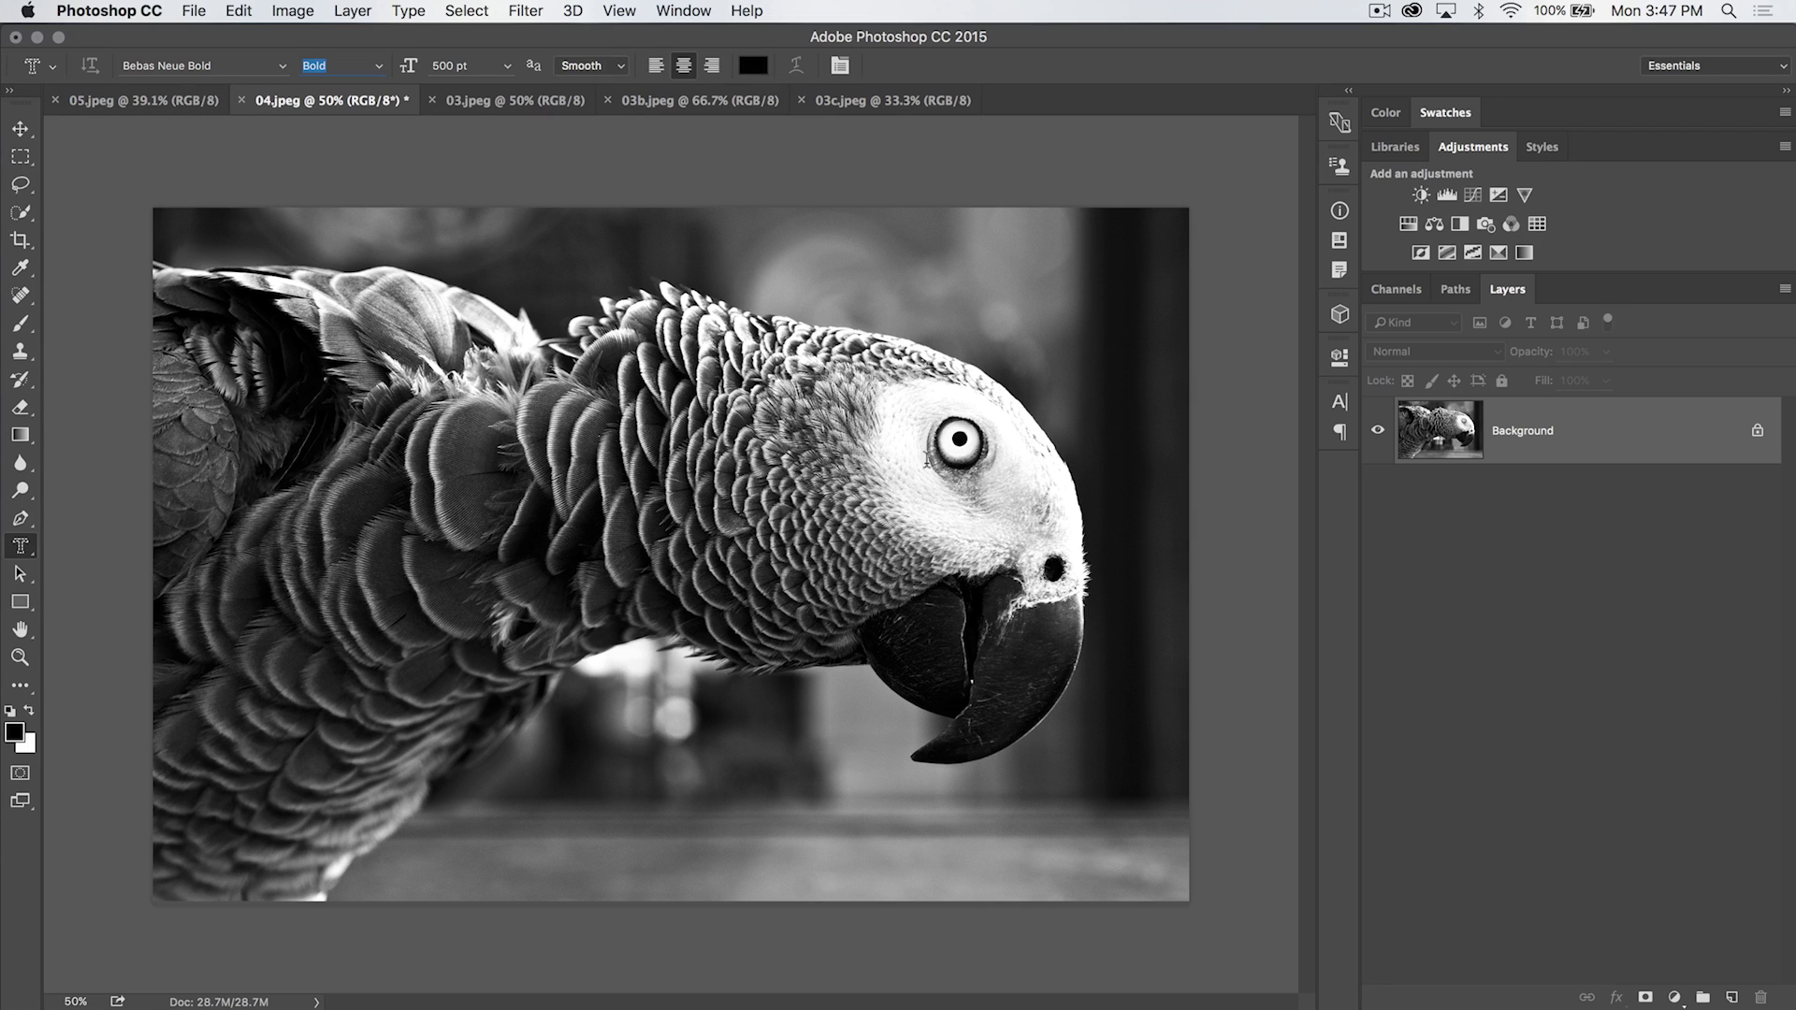
# Type AFRICAN GRAY as a selection mask over the parrot and commit it.
pyautogui.click(609, 526)
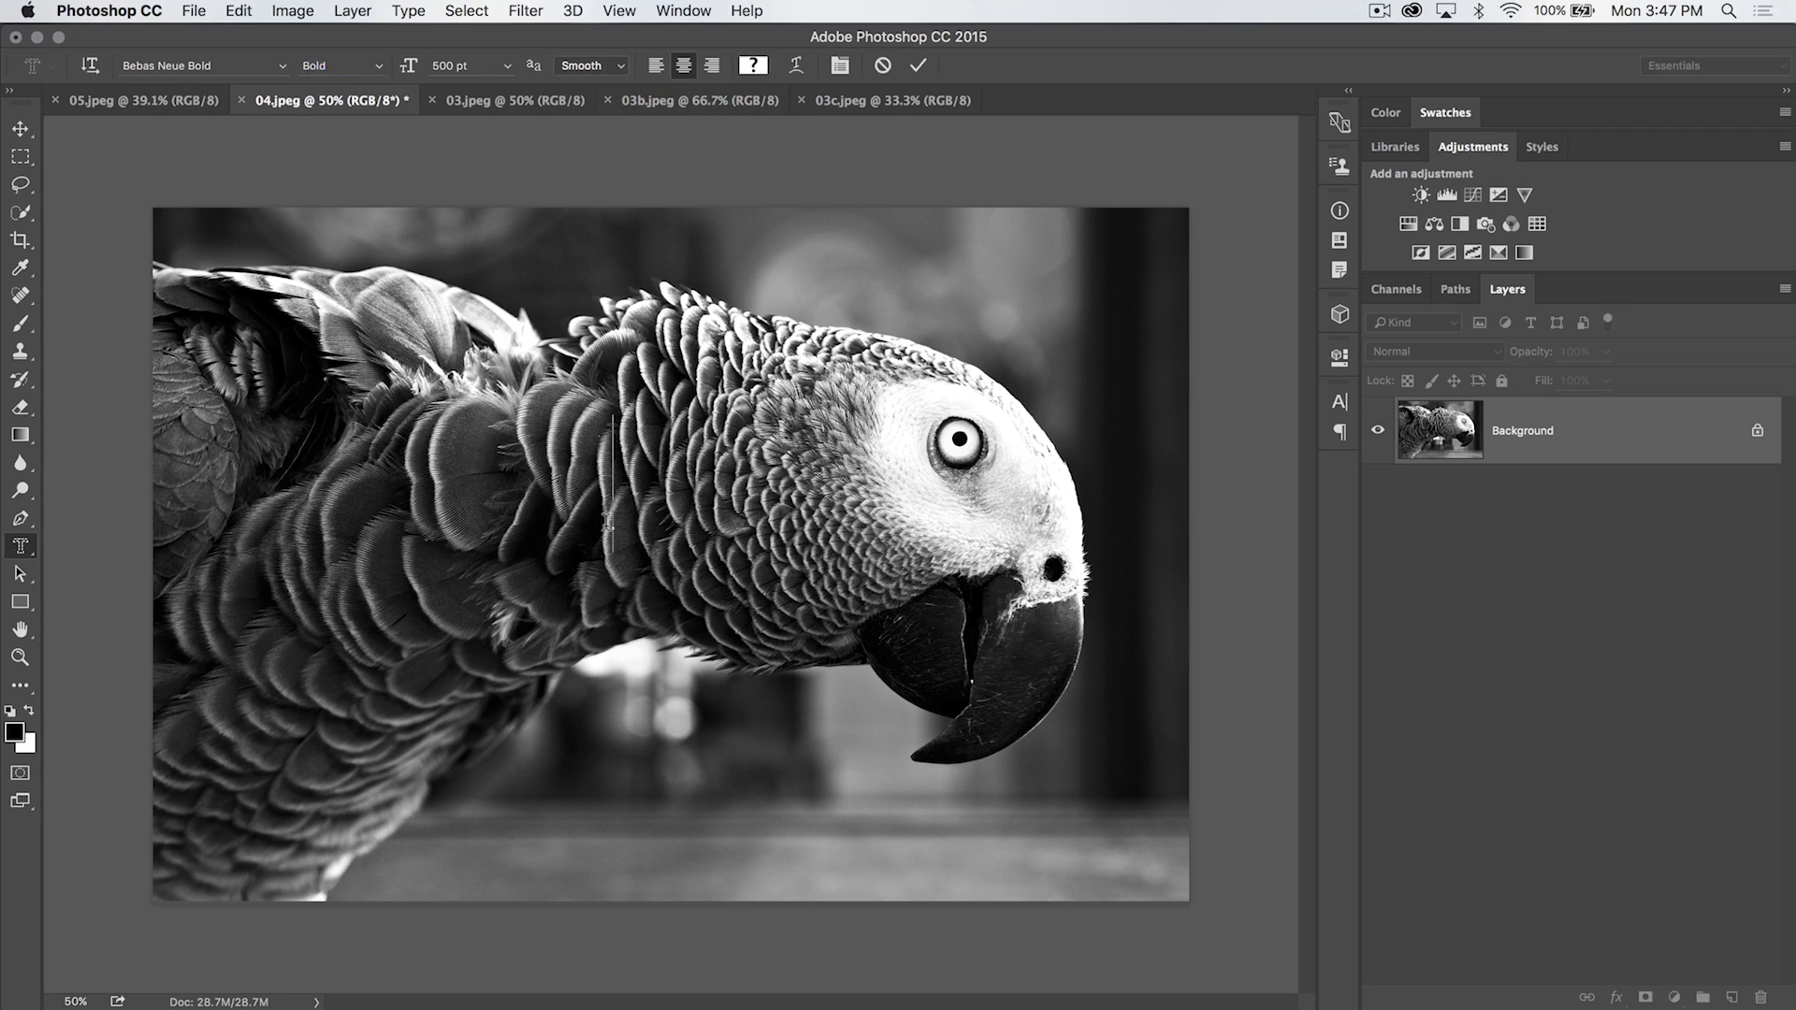
pyautogui.write('AFRICAN GRAY')
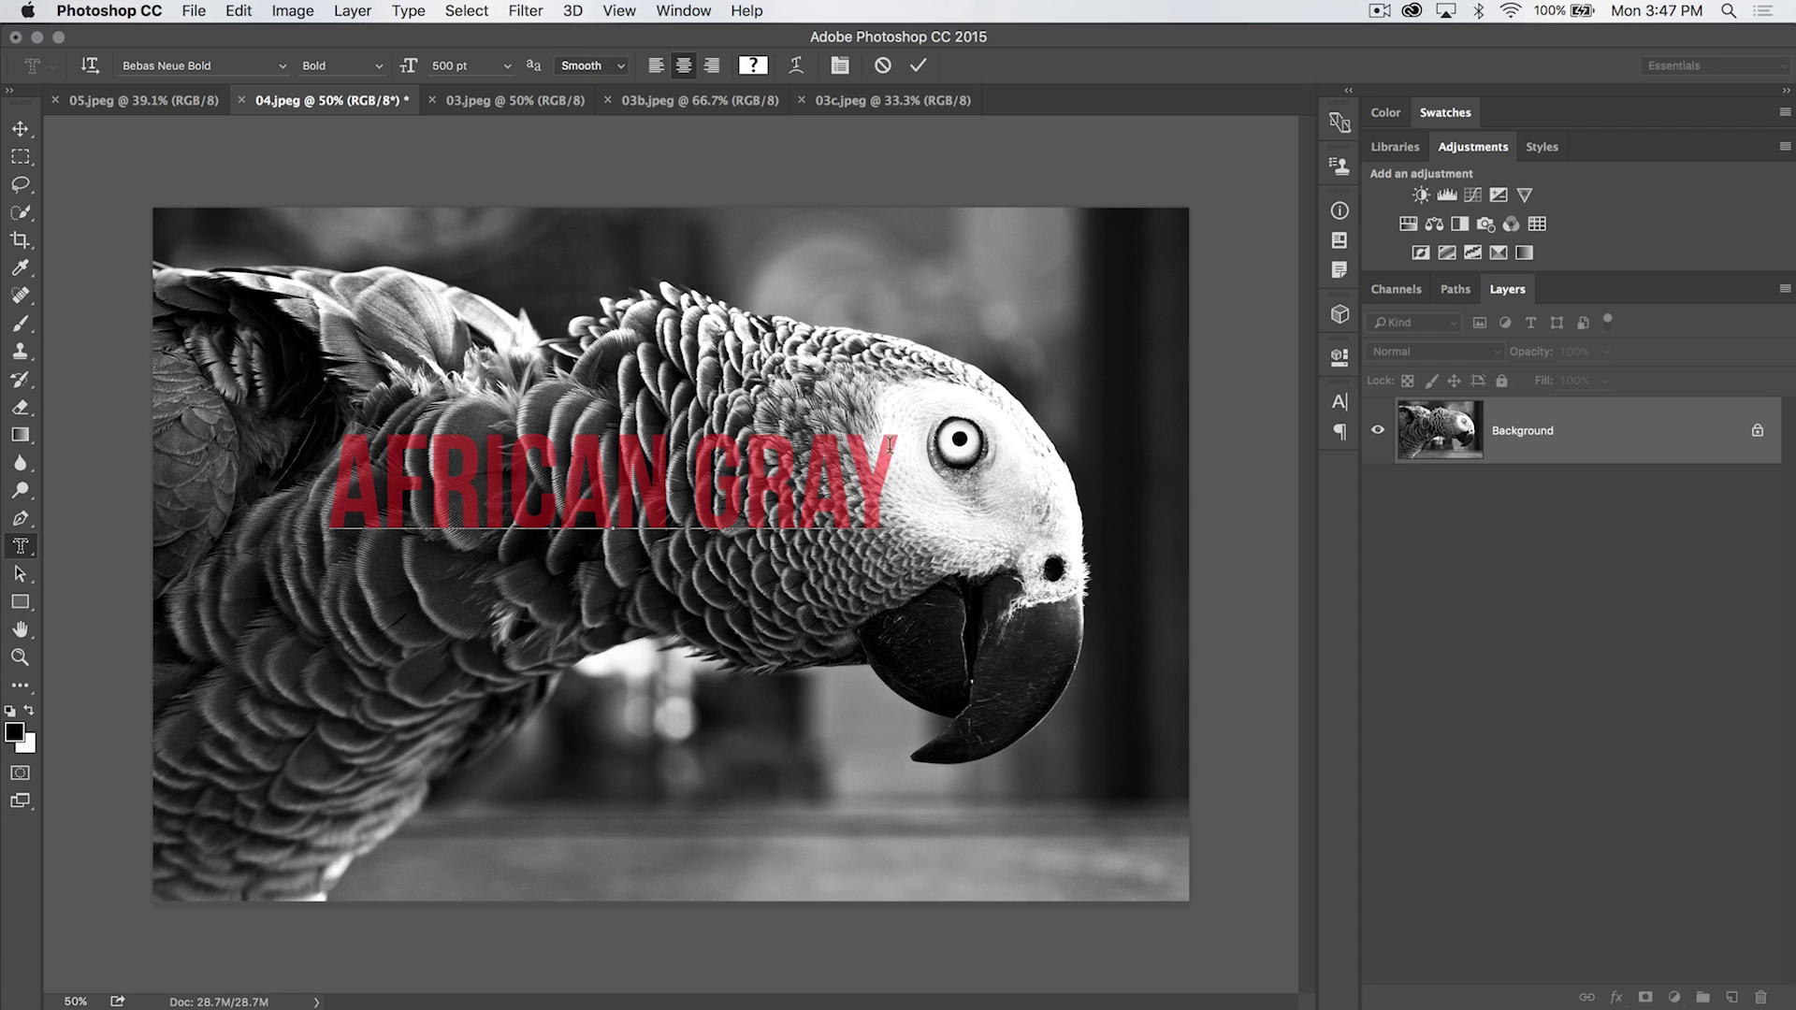
pyautogui.click(918, 65)
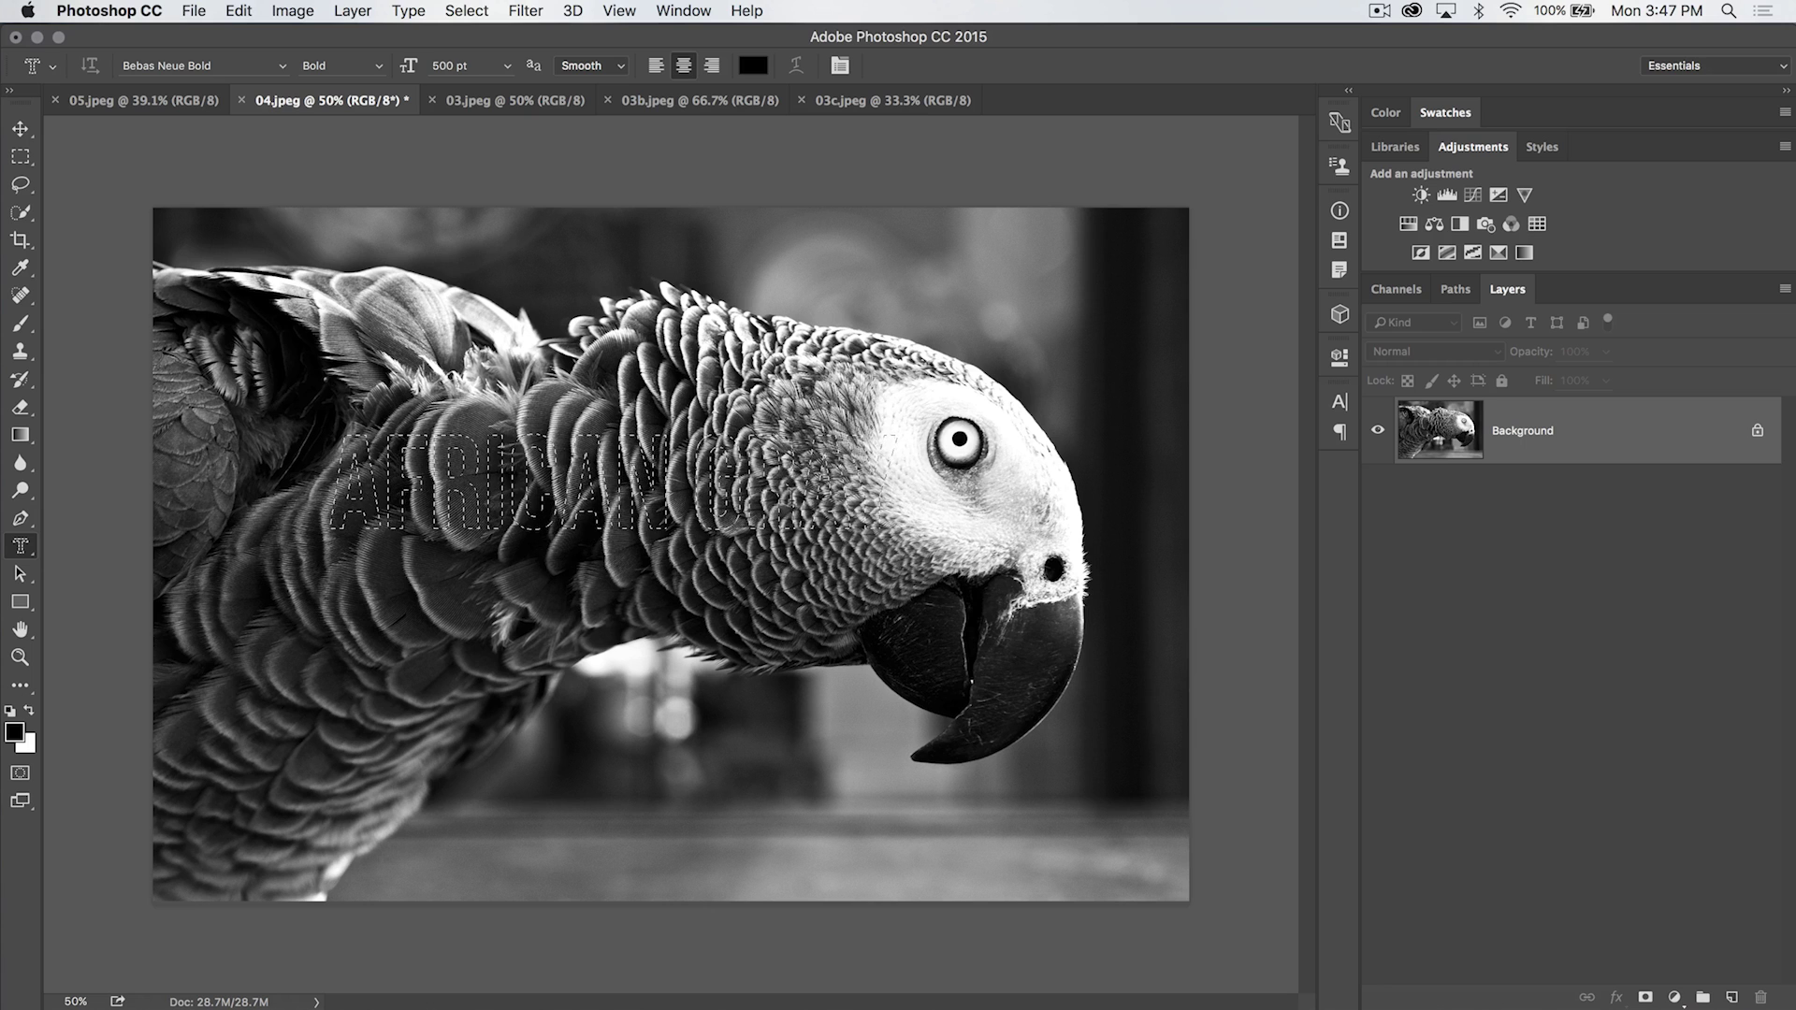
# Deselect the text selection and add an empty Layer 1 above Background.
pyautogui.click(466, 10)
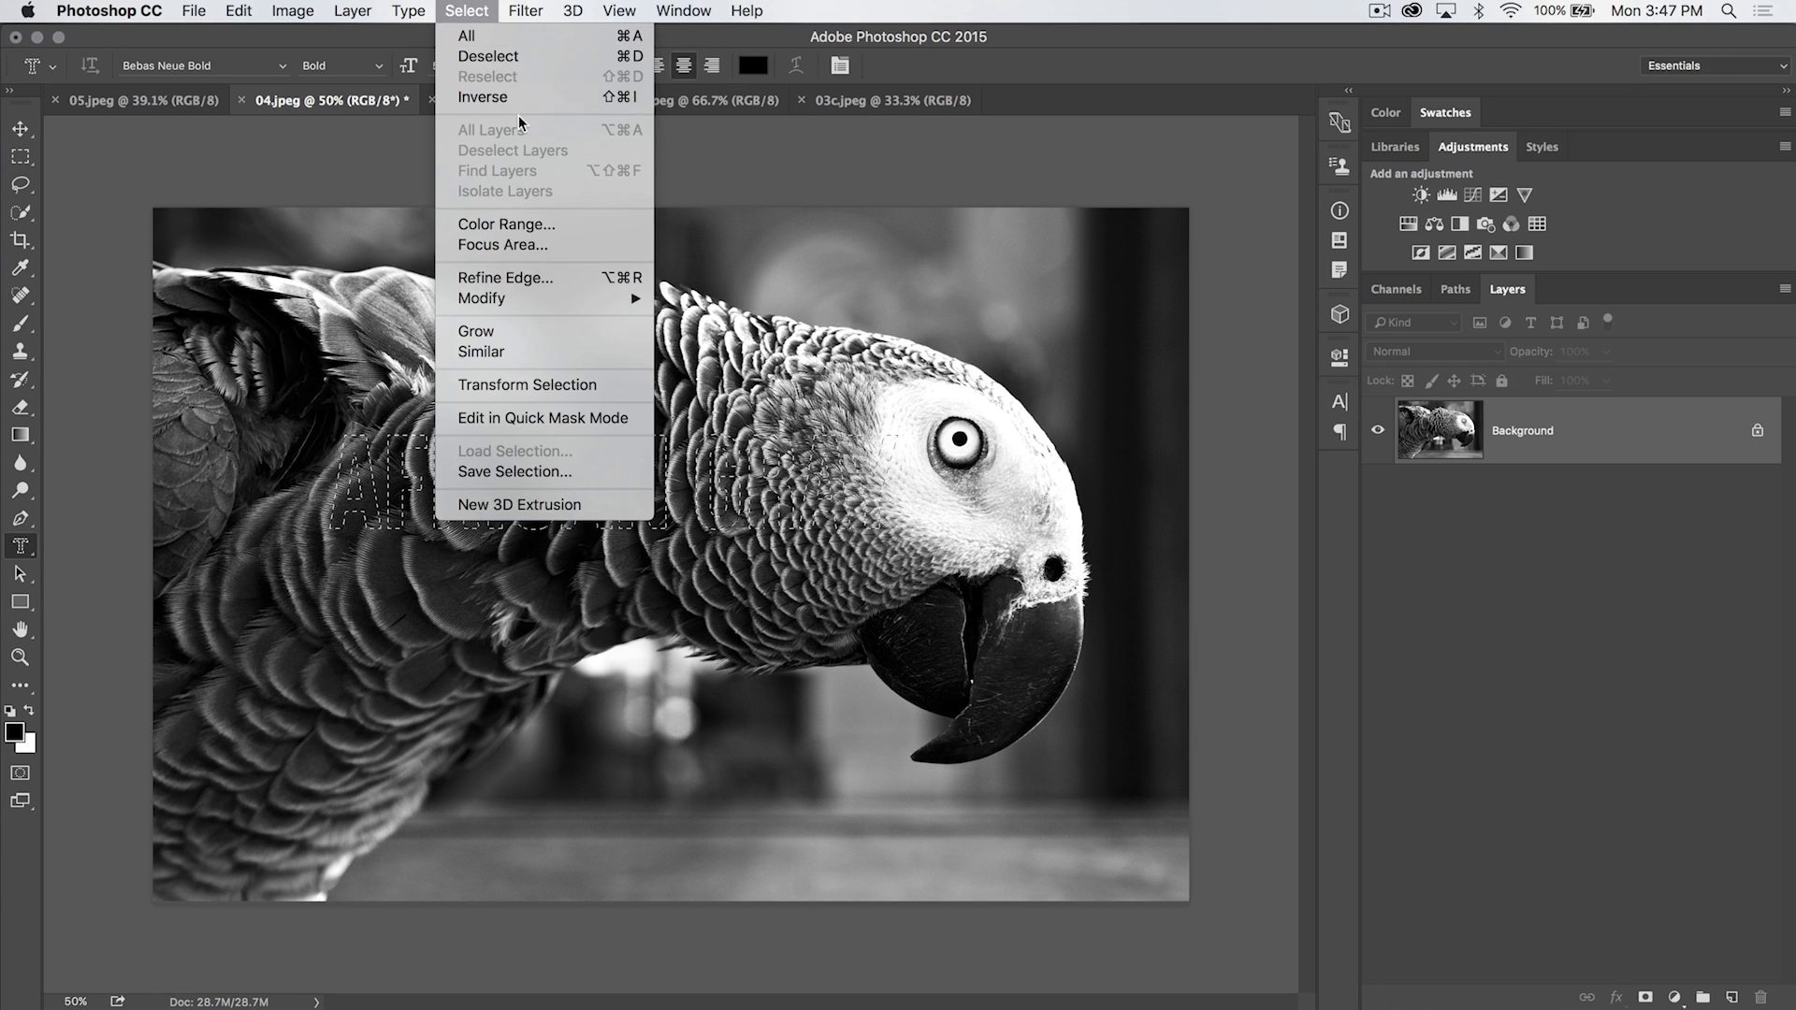
pyautogui.click(507, 60)
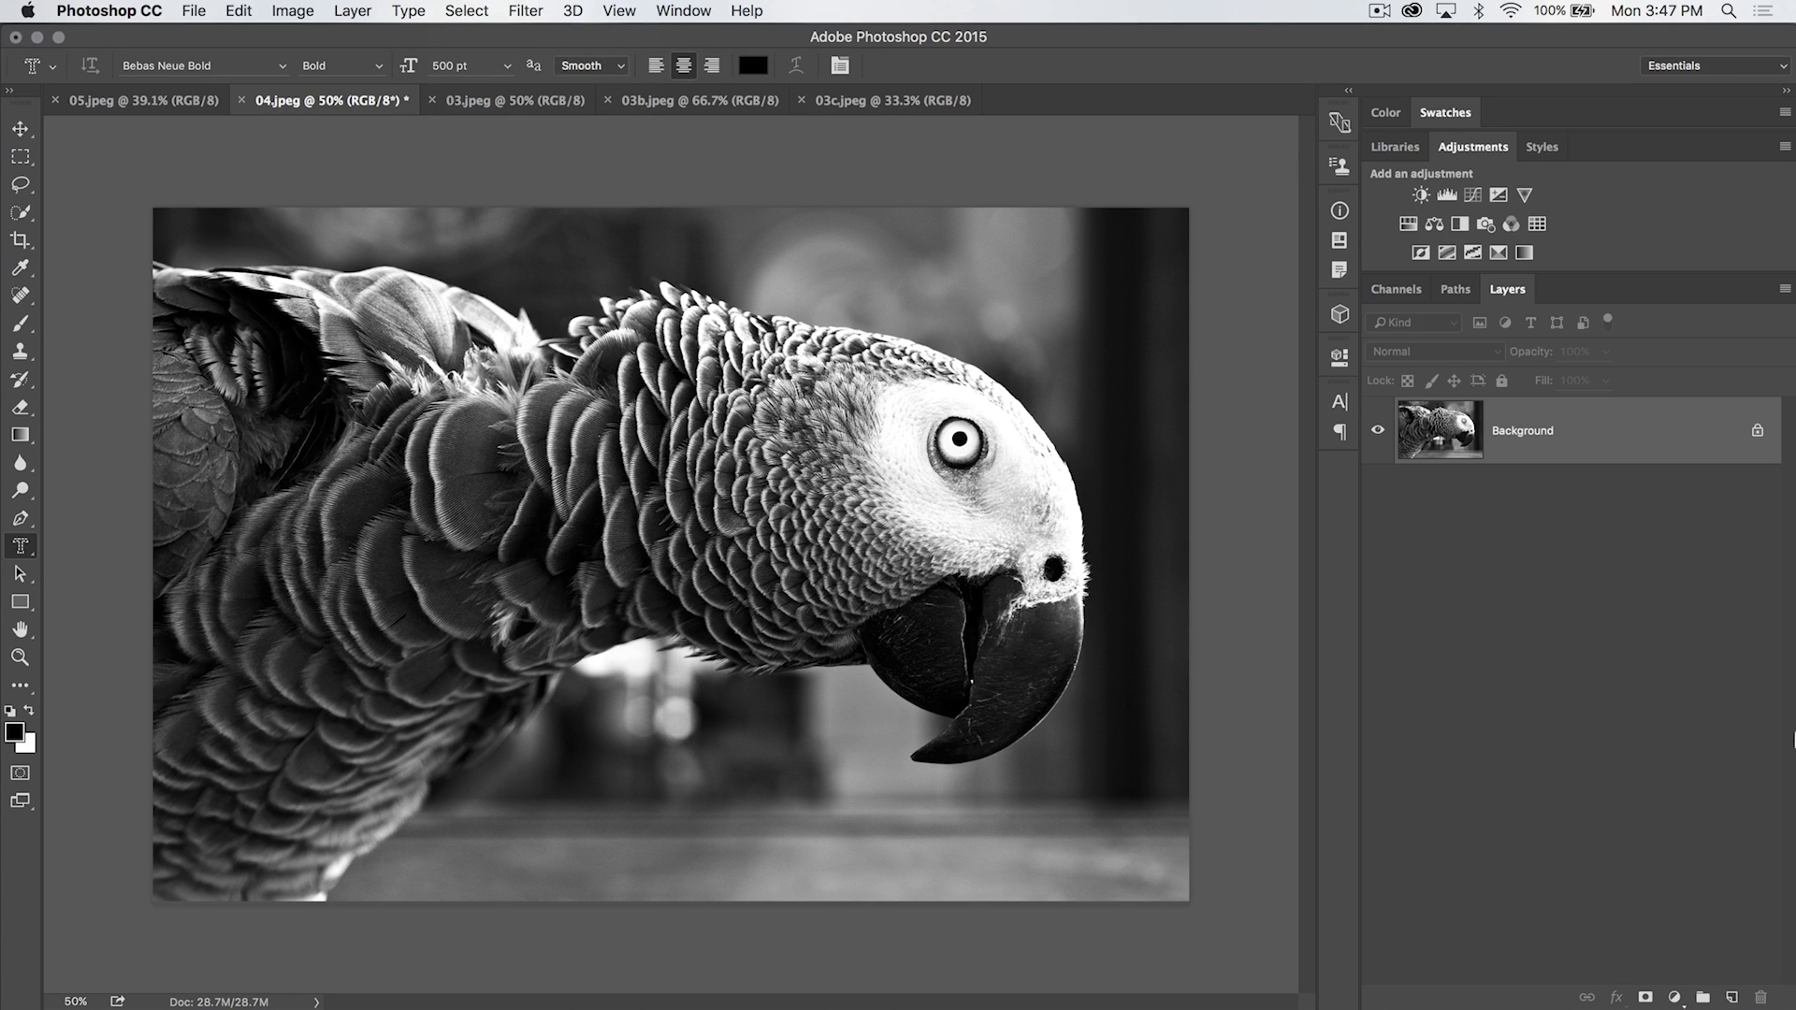
pyautogui.click(1731, 997)
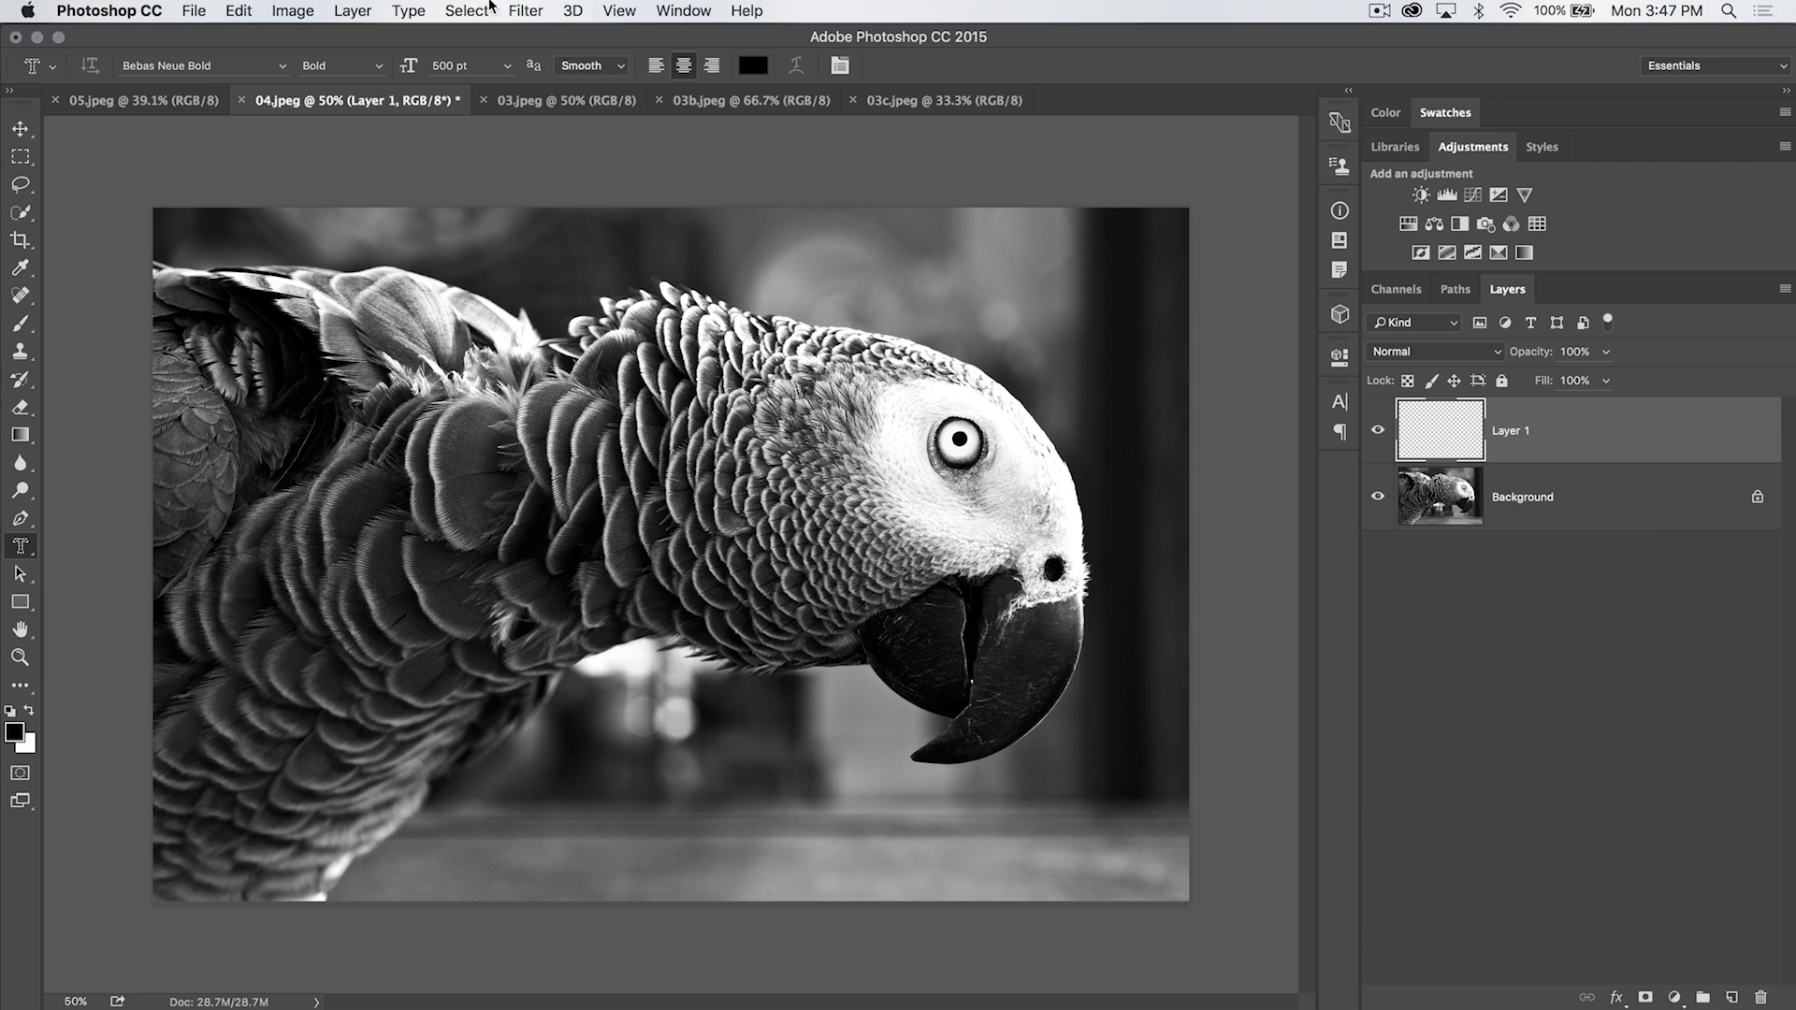
# Fill Layer 1 with Filter > Render > Clouds and begin new type-mask text on it.
pyautogui.click(526, 10)
pyautogui.moveTo(676, 367)
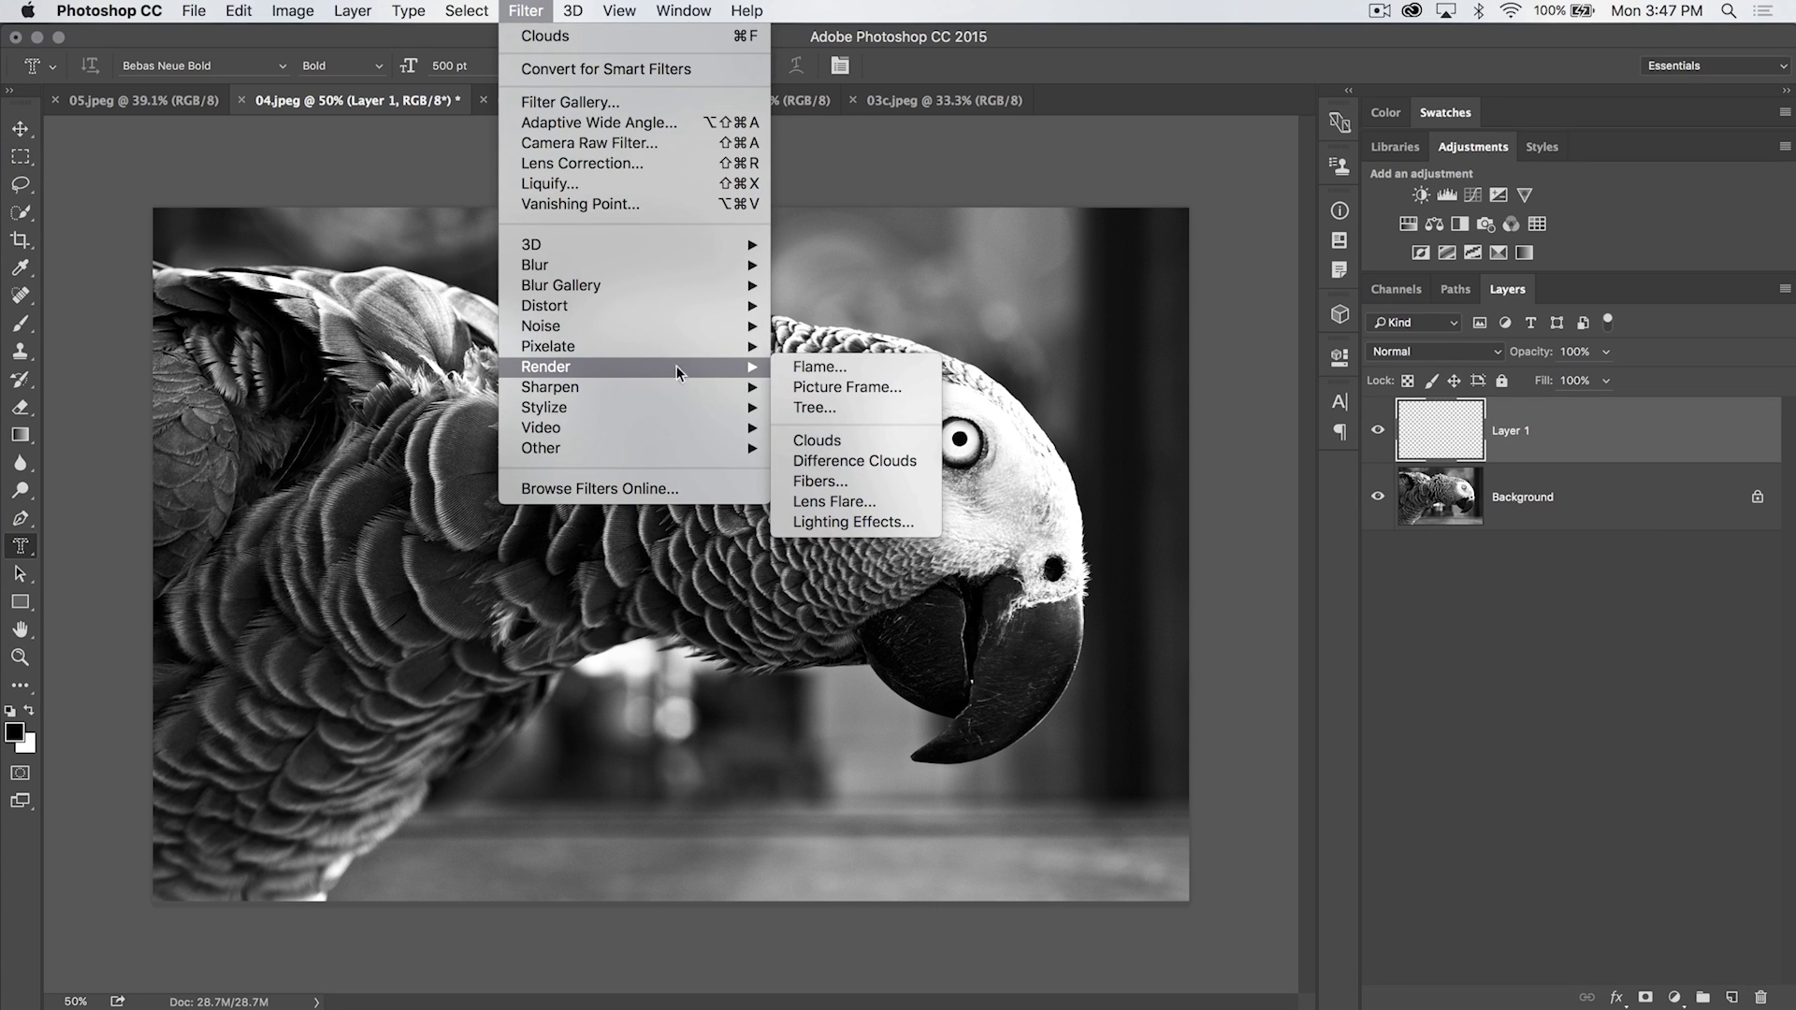
pyautogui.click(825, 437)
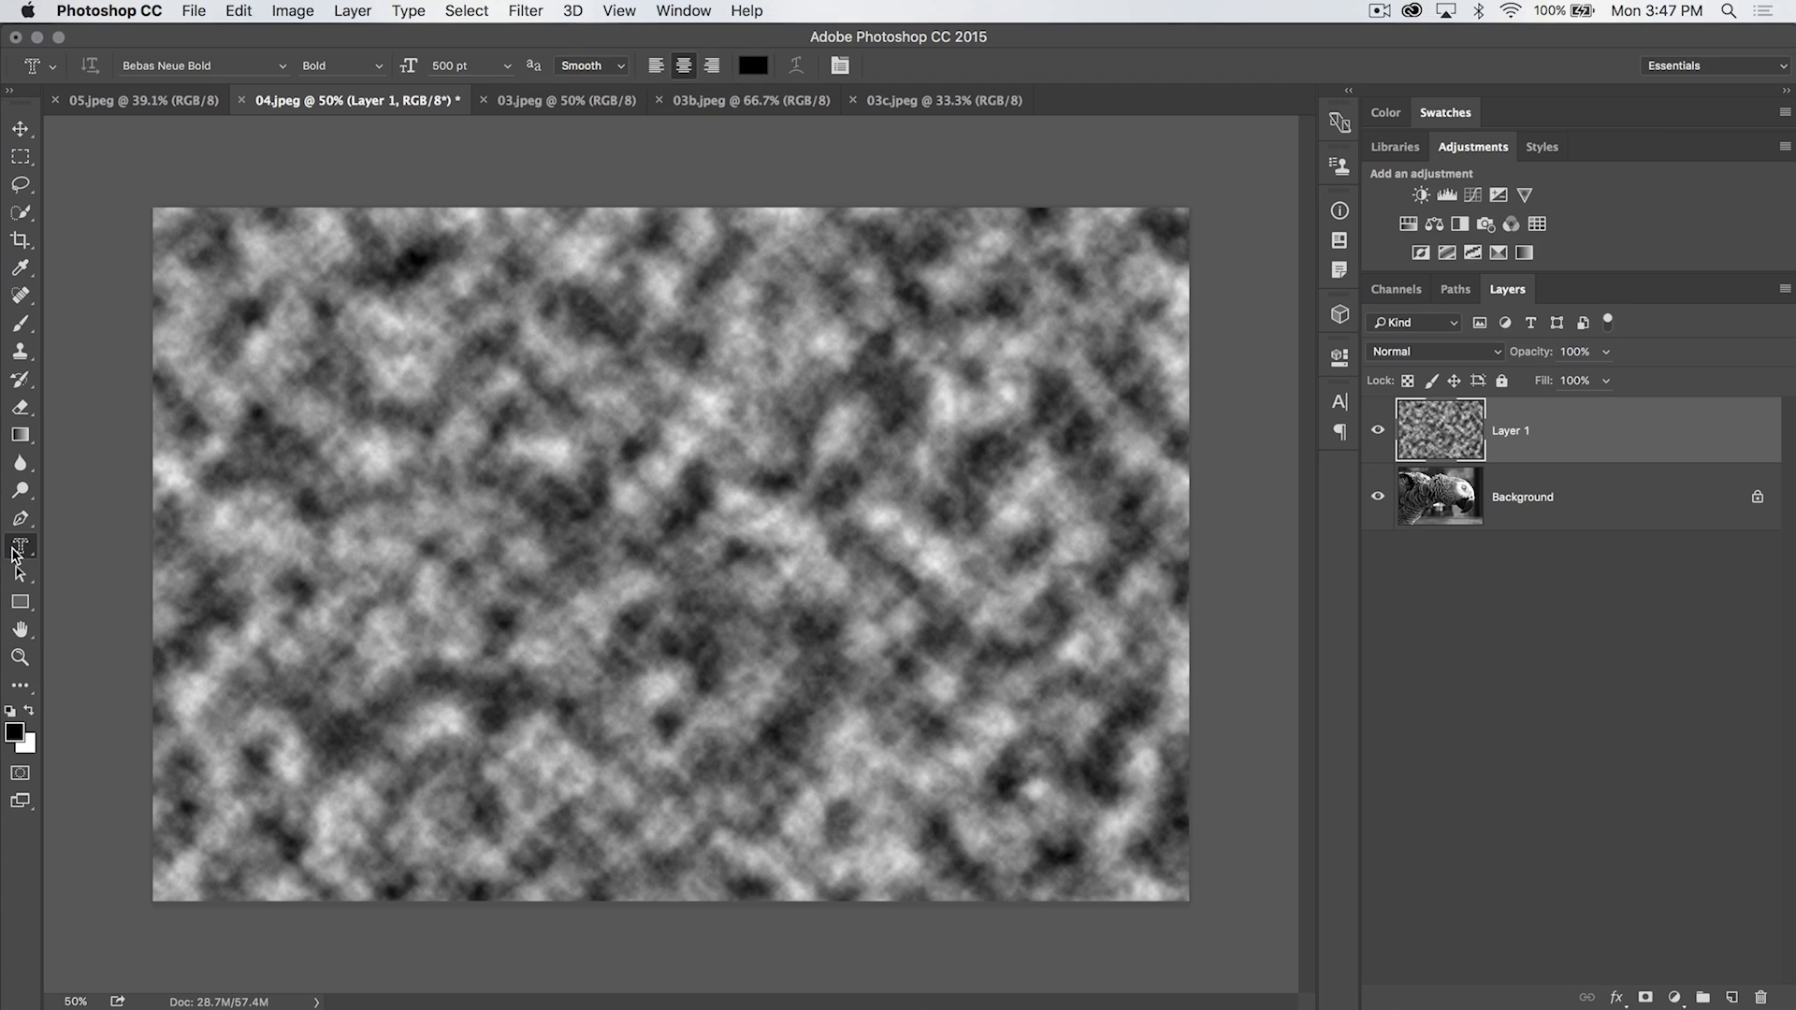
pyautogui.moveTo(13, 554); pyautogui.dragTo(170, 604)
pyautogui.click(500, 529)
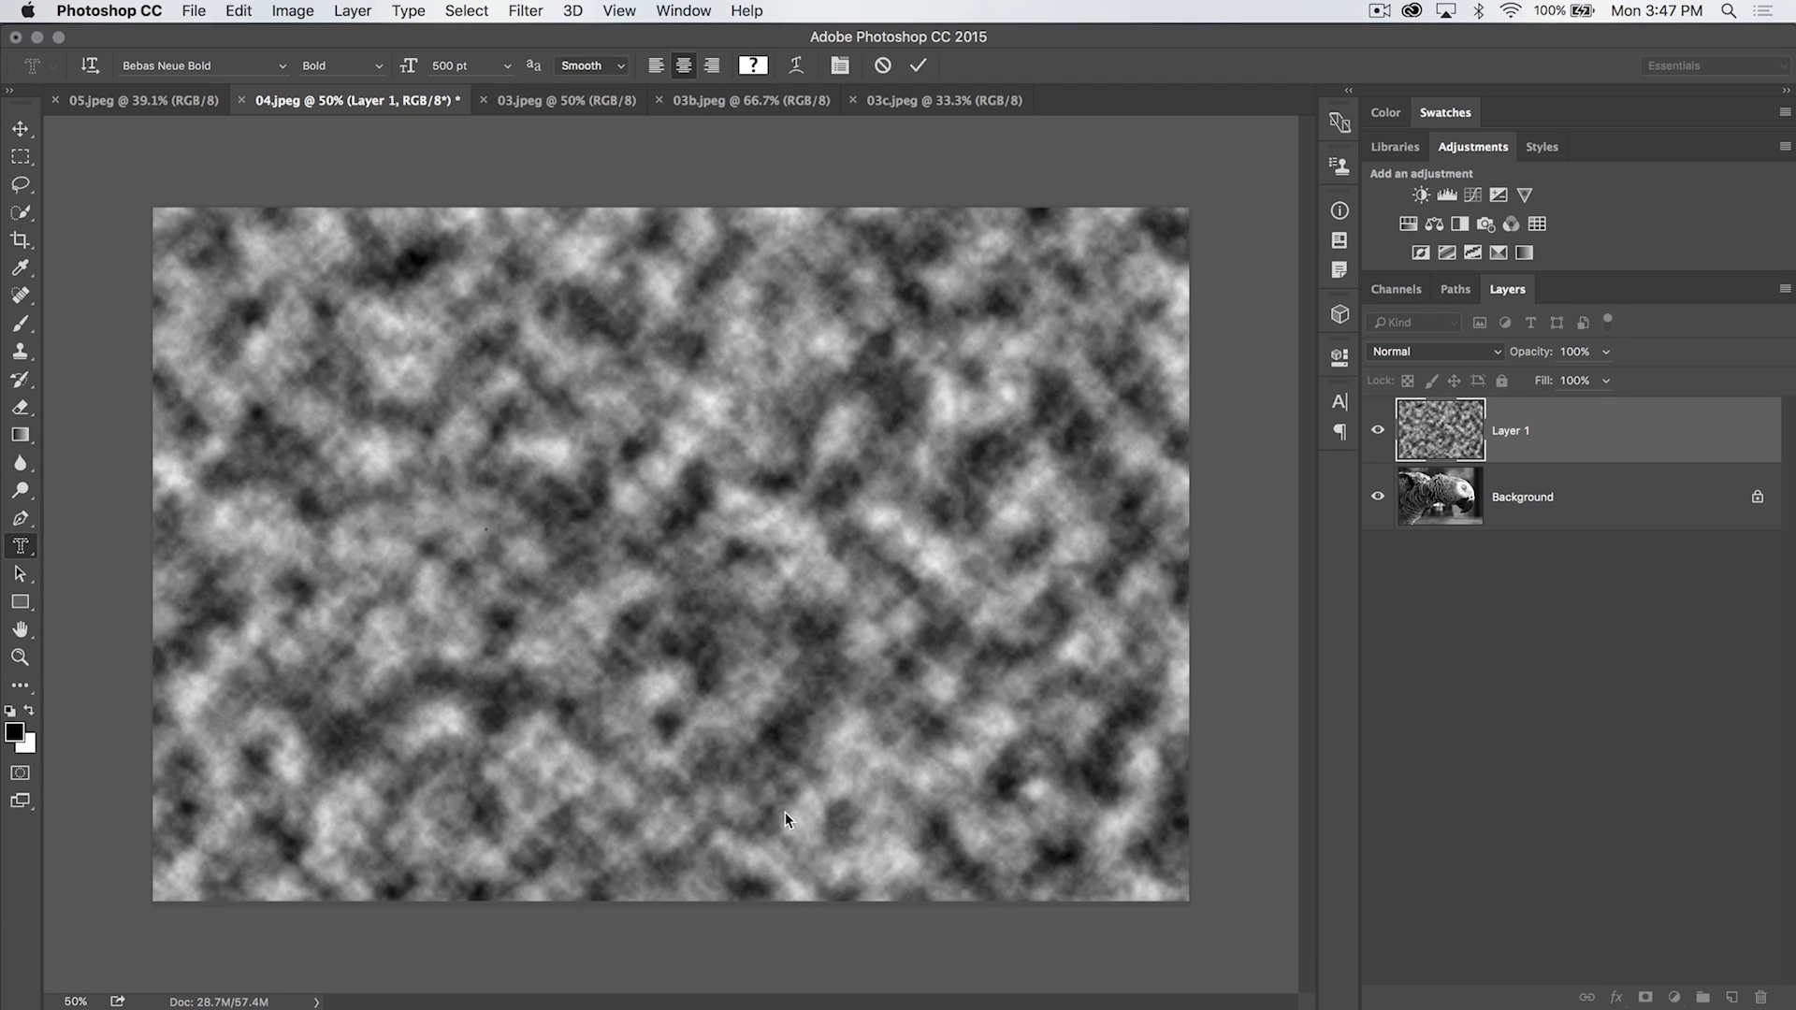
# Type 'AFRICAN GRAY.' as mask text, enlarge it to 800 pt, and commit the selection.
pyautogui.write('AFRICAN GRAY')
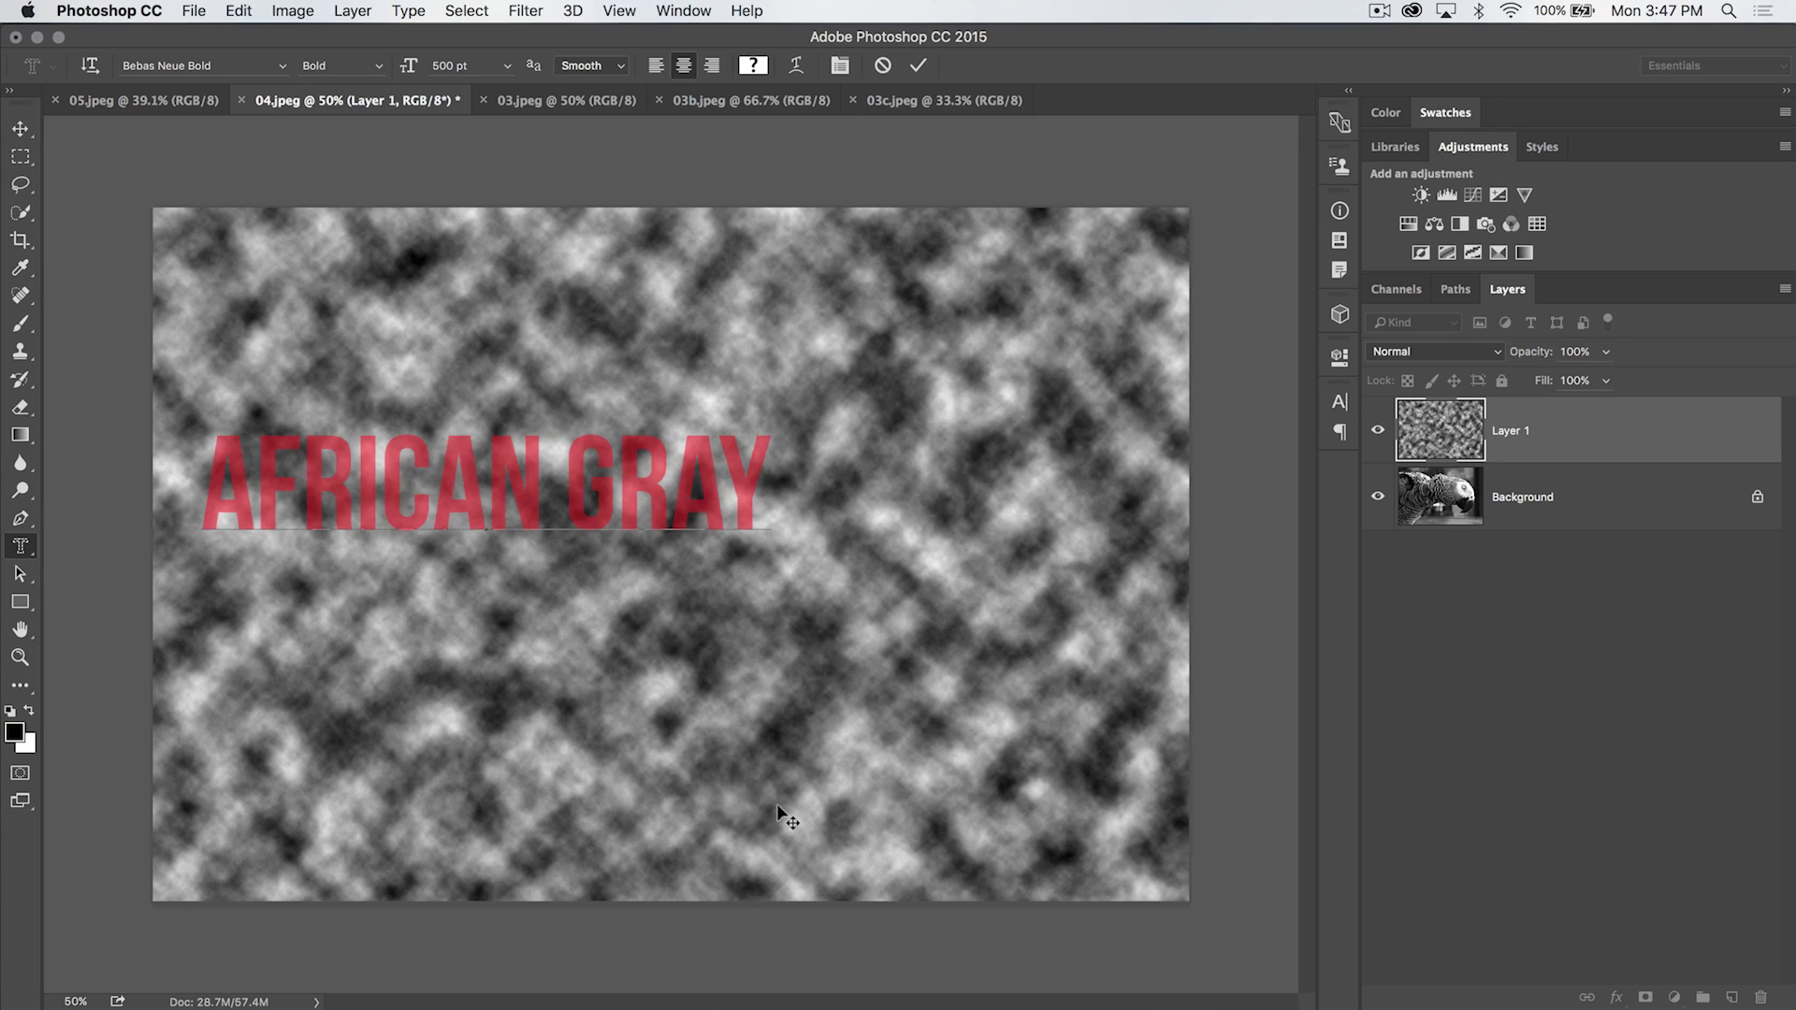
pyautogui.write('.')
pyautogui.moveTo(186, 473); pyautogui.dragTo(839, 447)
pyautogui.click(476, 67)
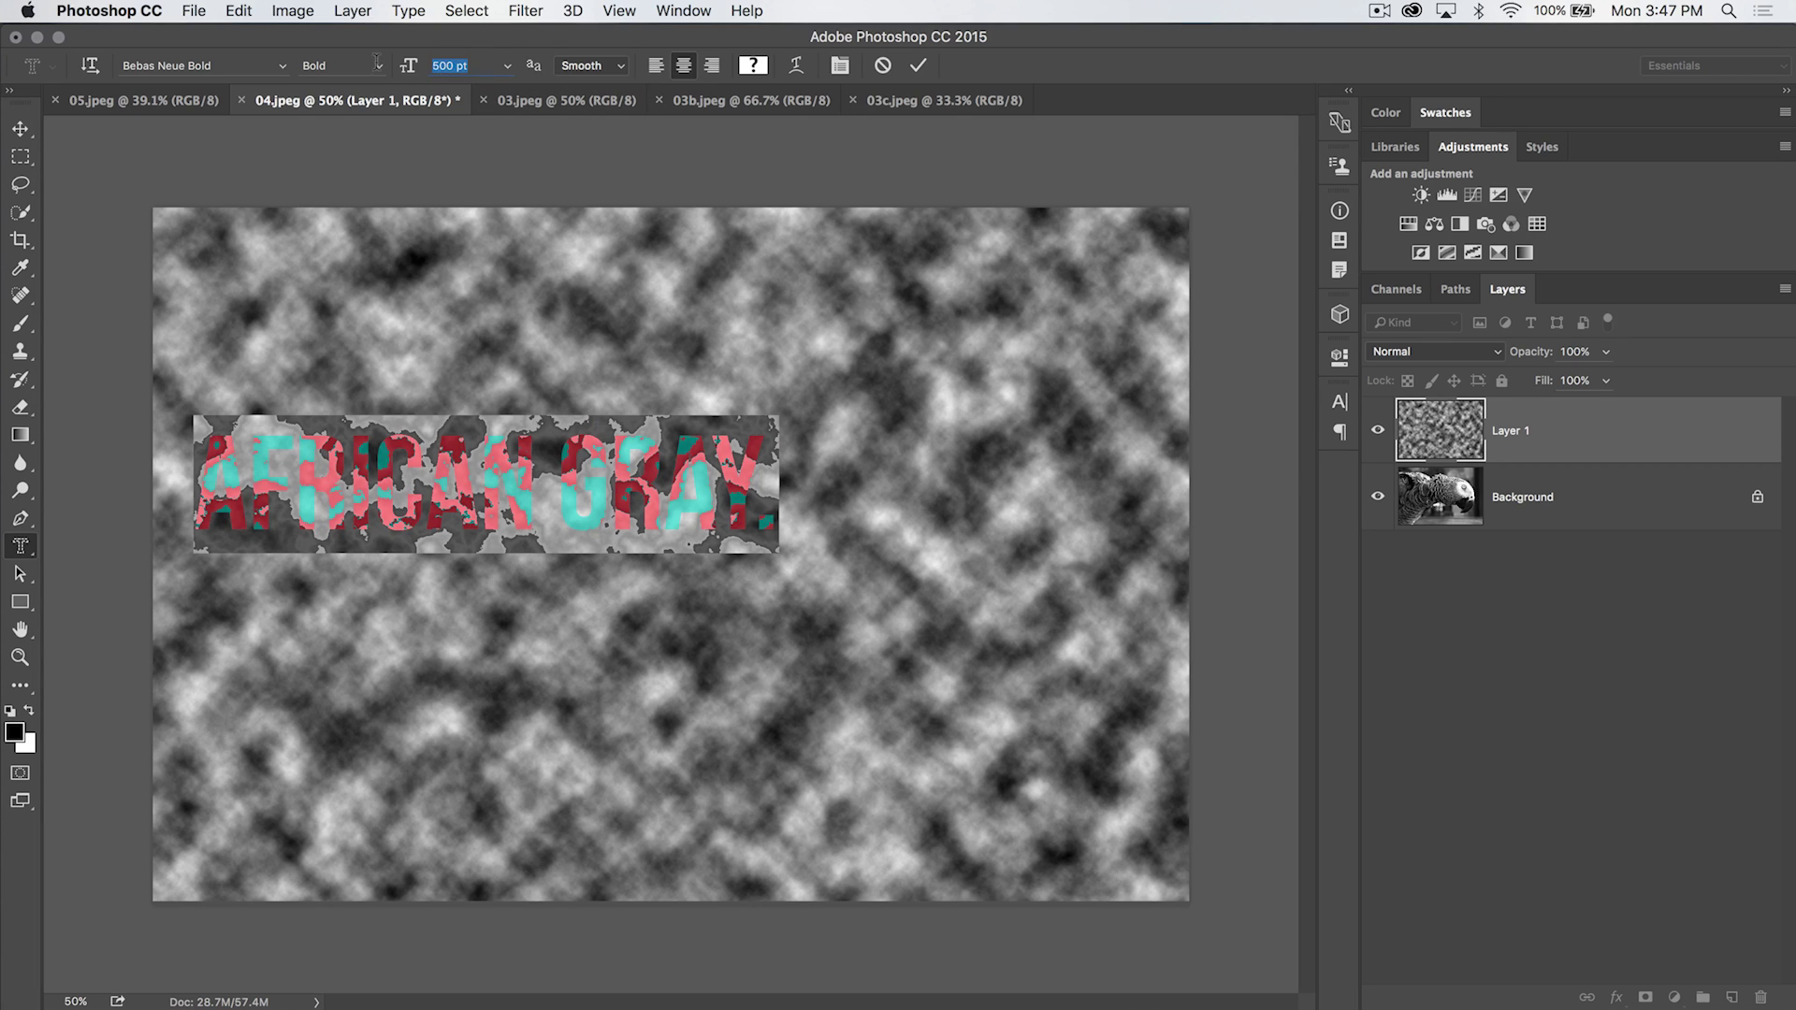
pyautogui.write('800')
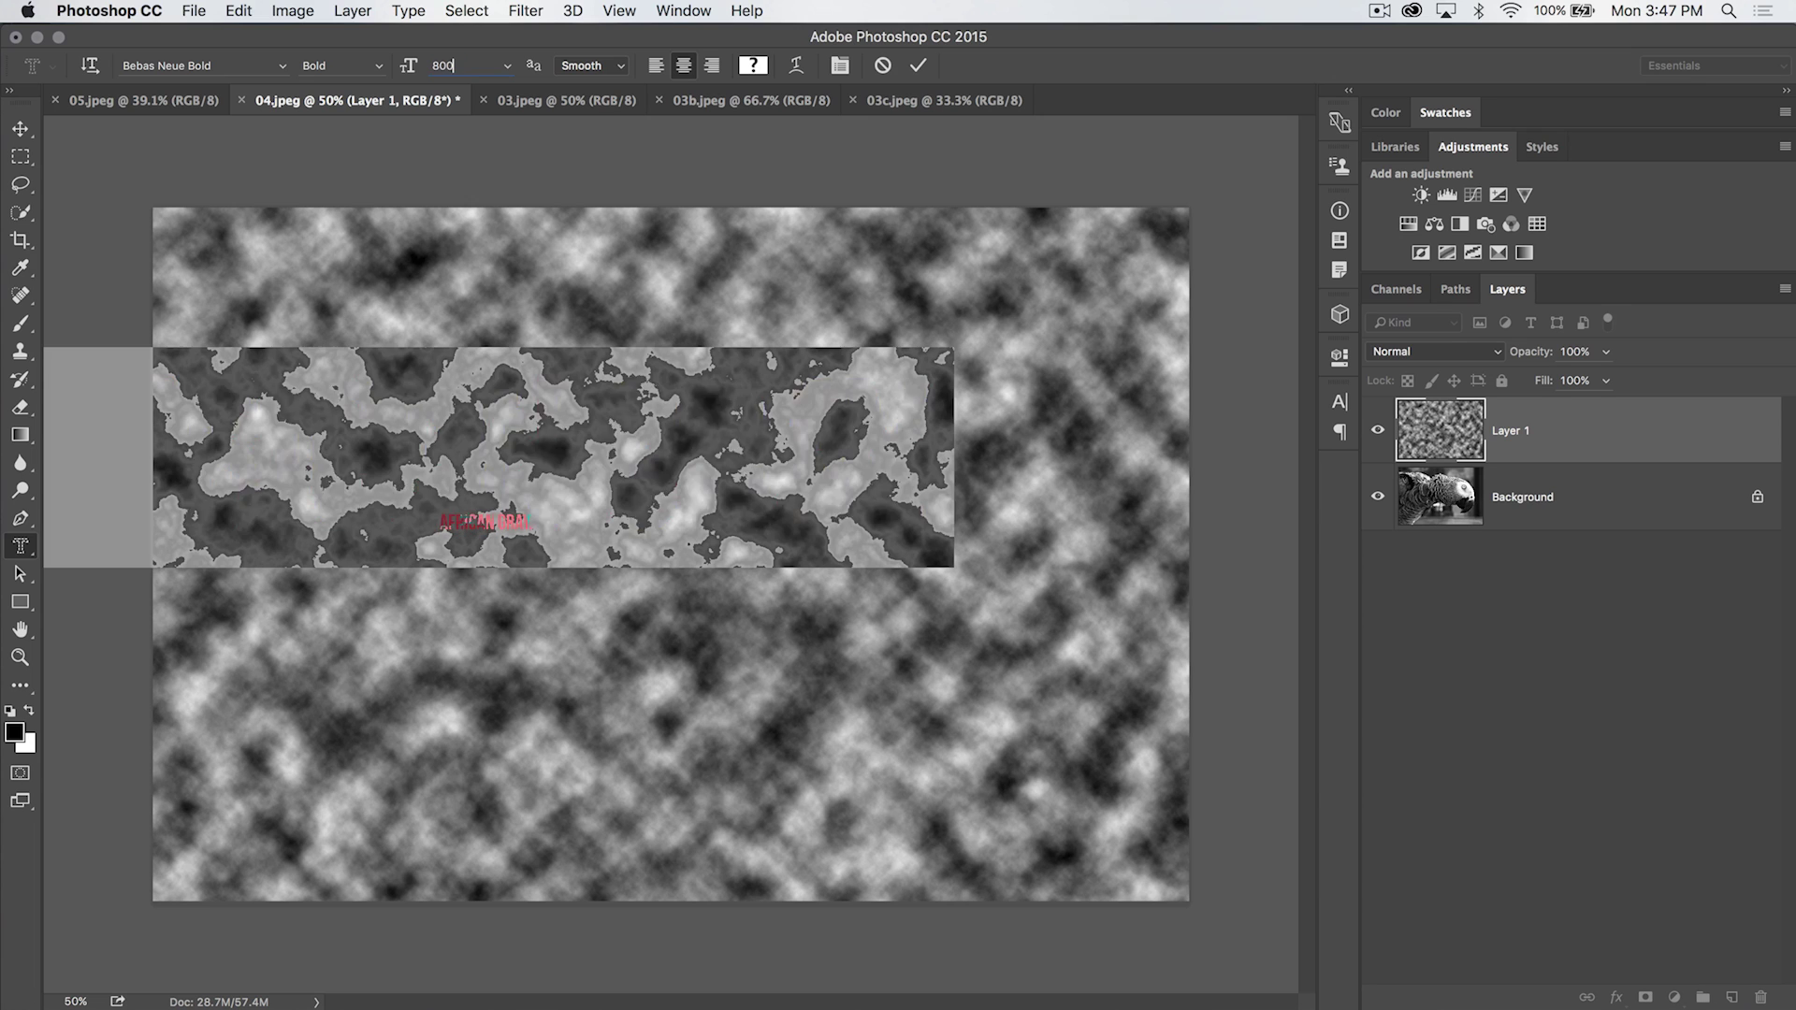
pyautogui.click(917, 65)
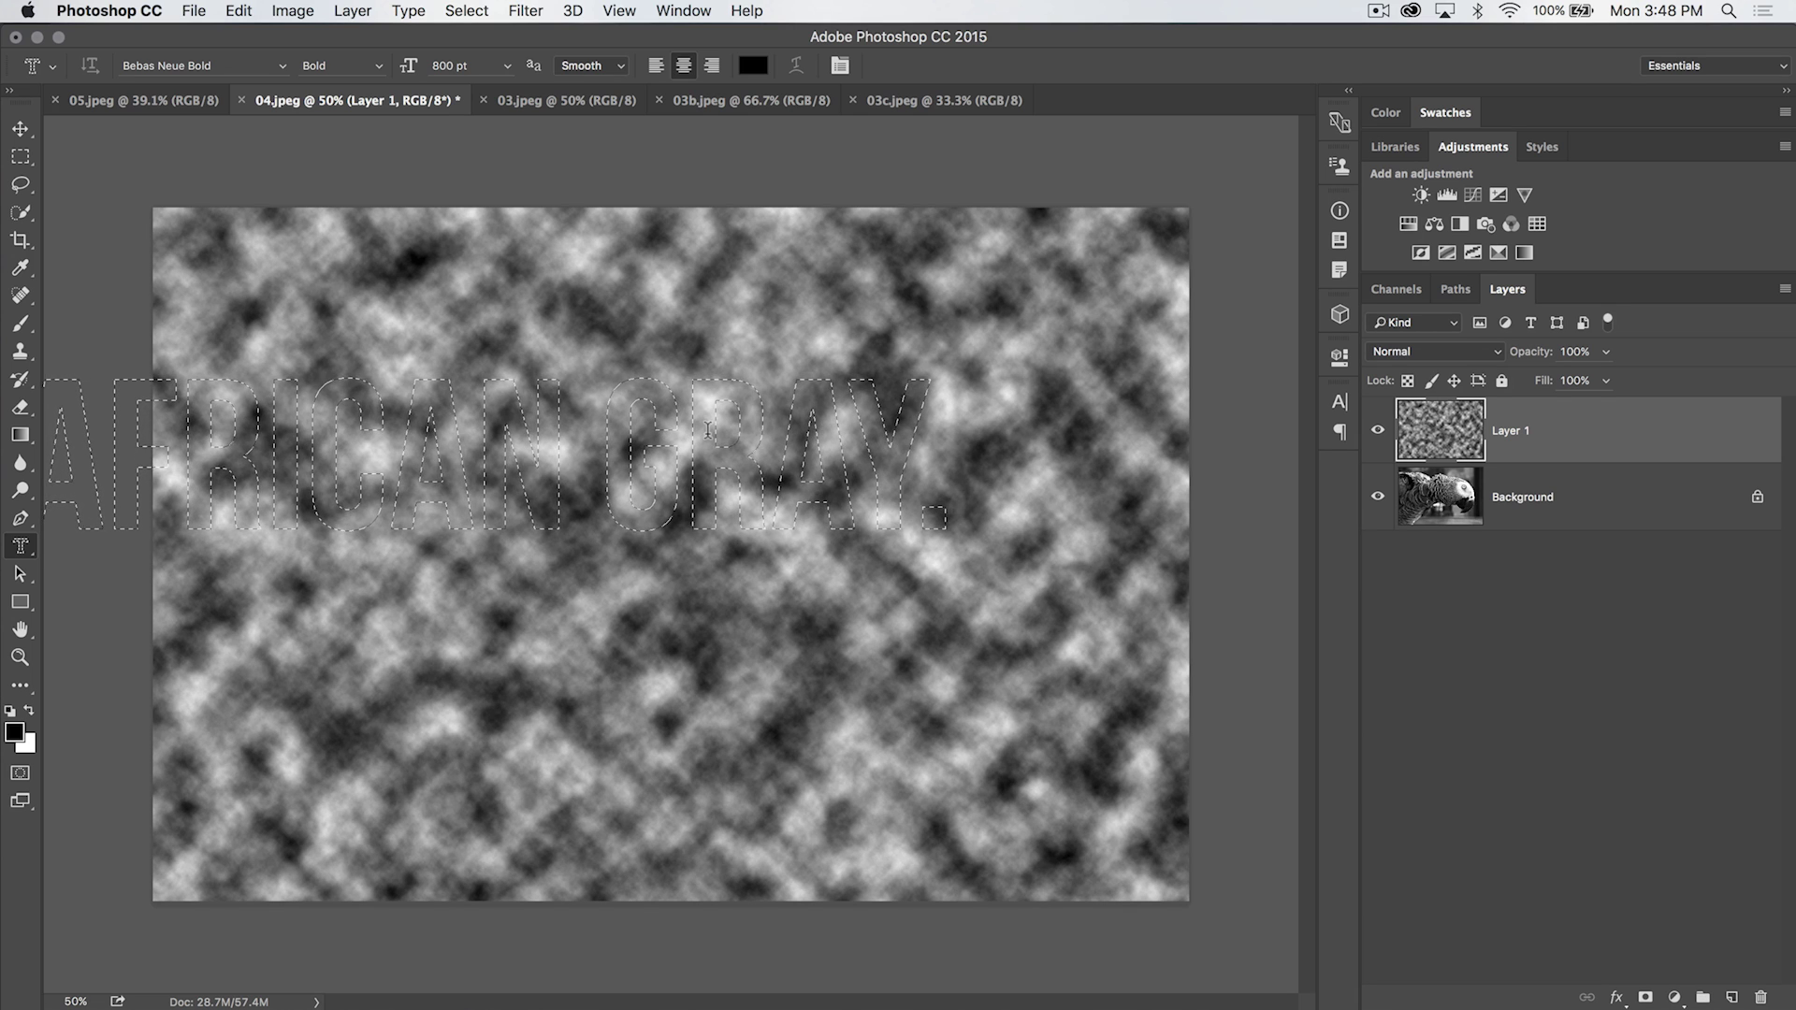
# Switch to the Rectangular Marquee Tool among the selection tools.
pyautogui.click(20, 156)
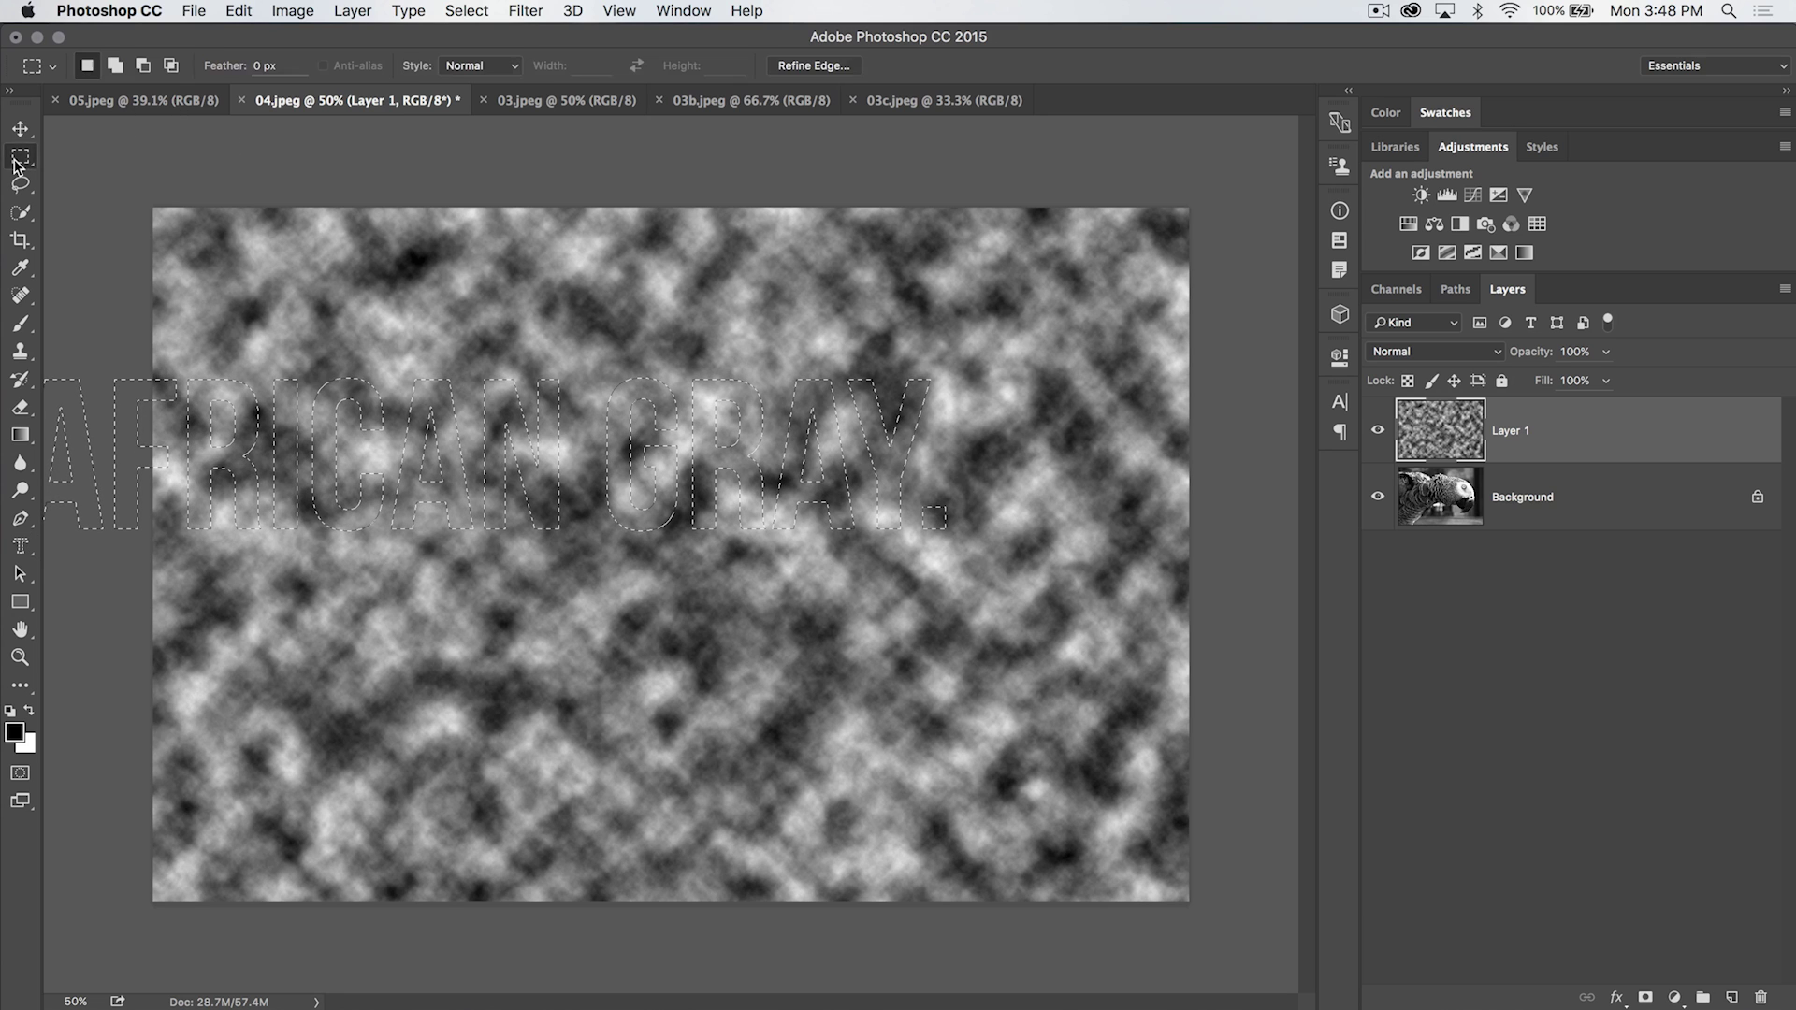
pyautogui.rightClick(20, 156)
pyautogui.click(83, 161)
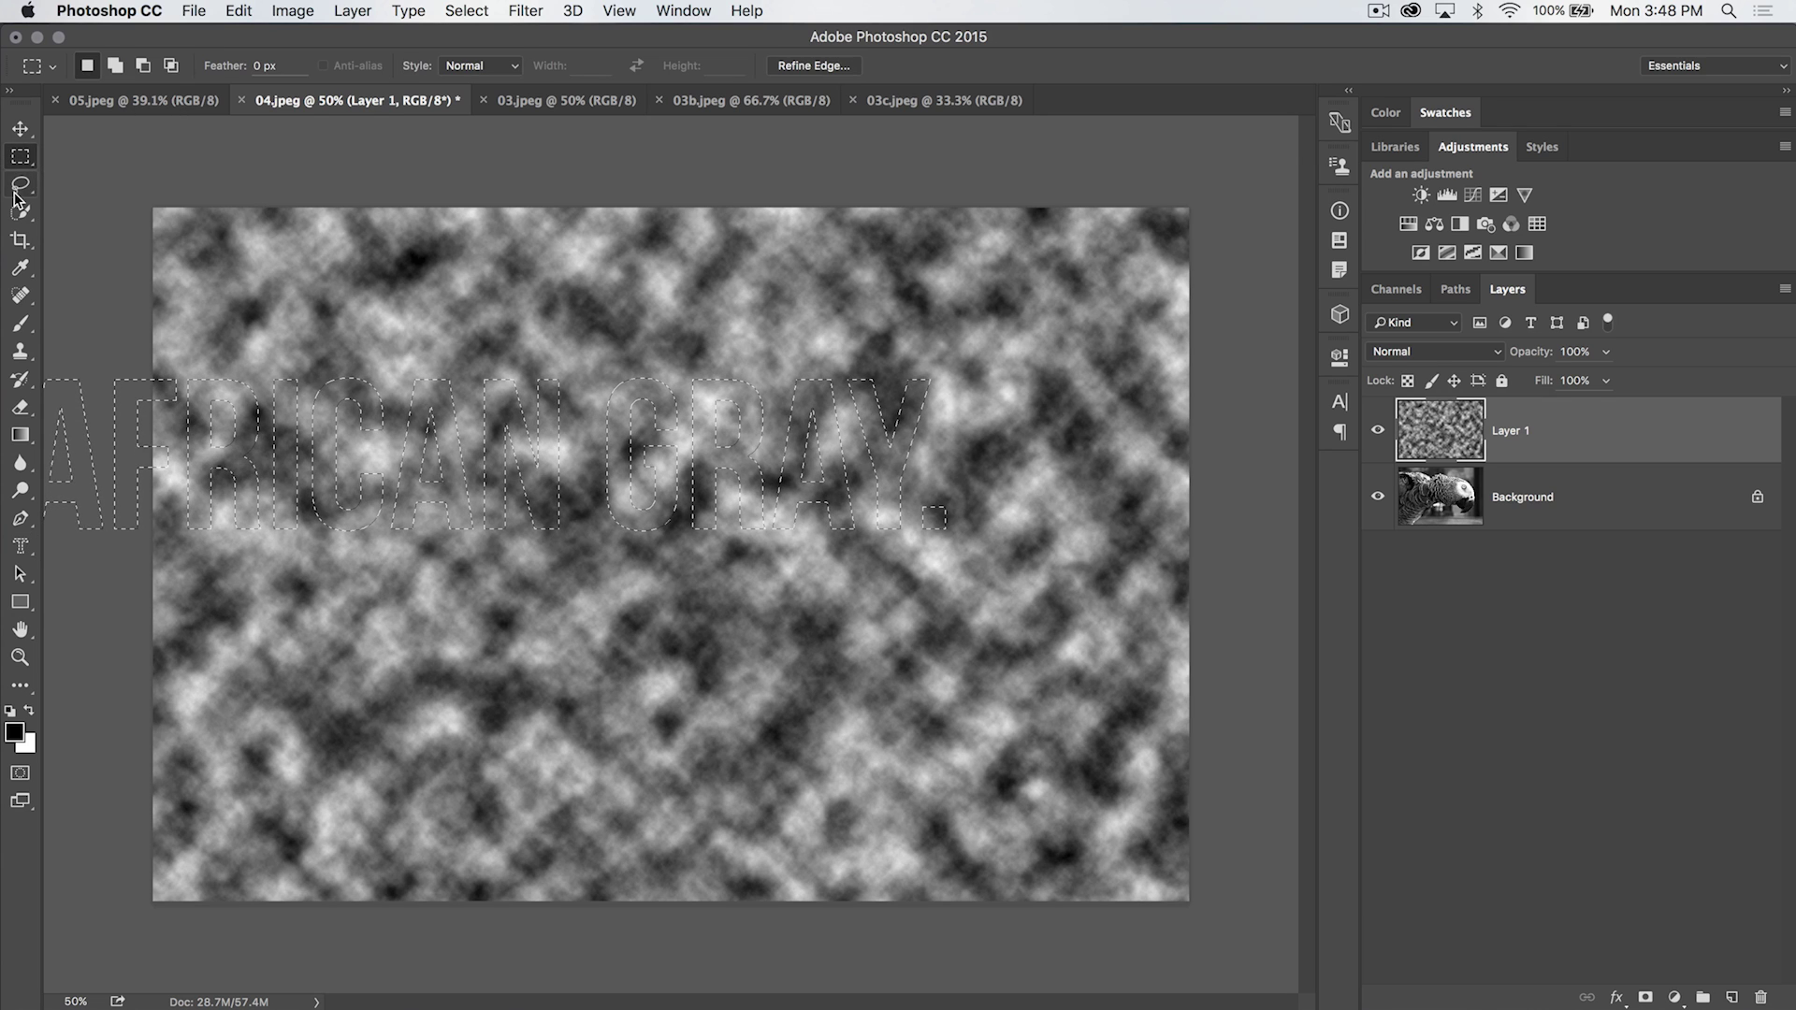
pyautogui.click(18, 186)
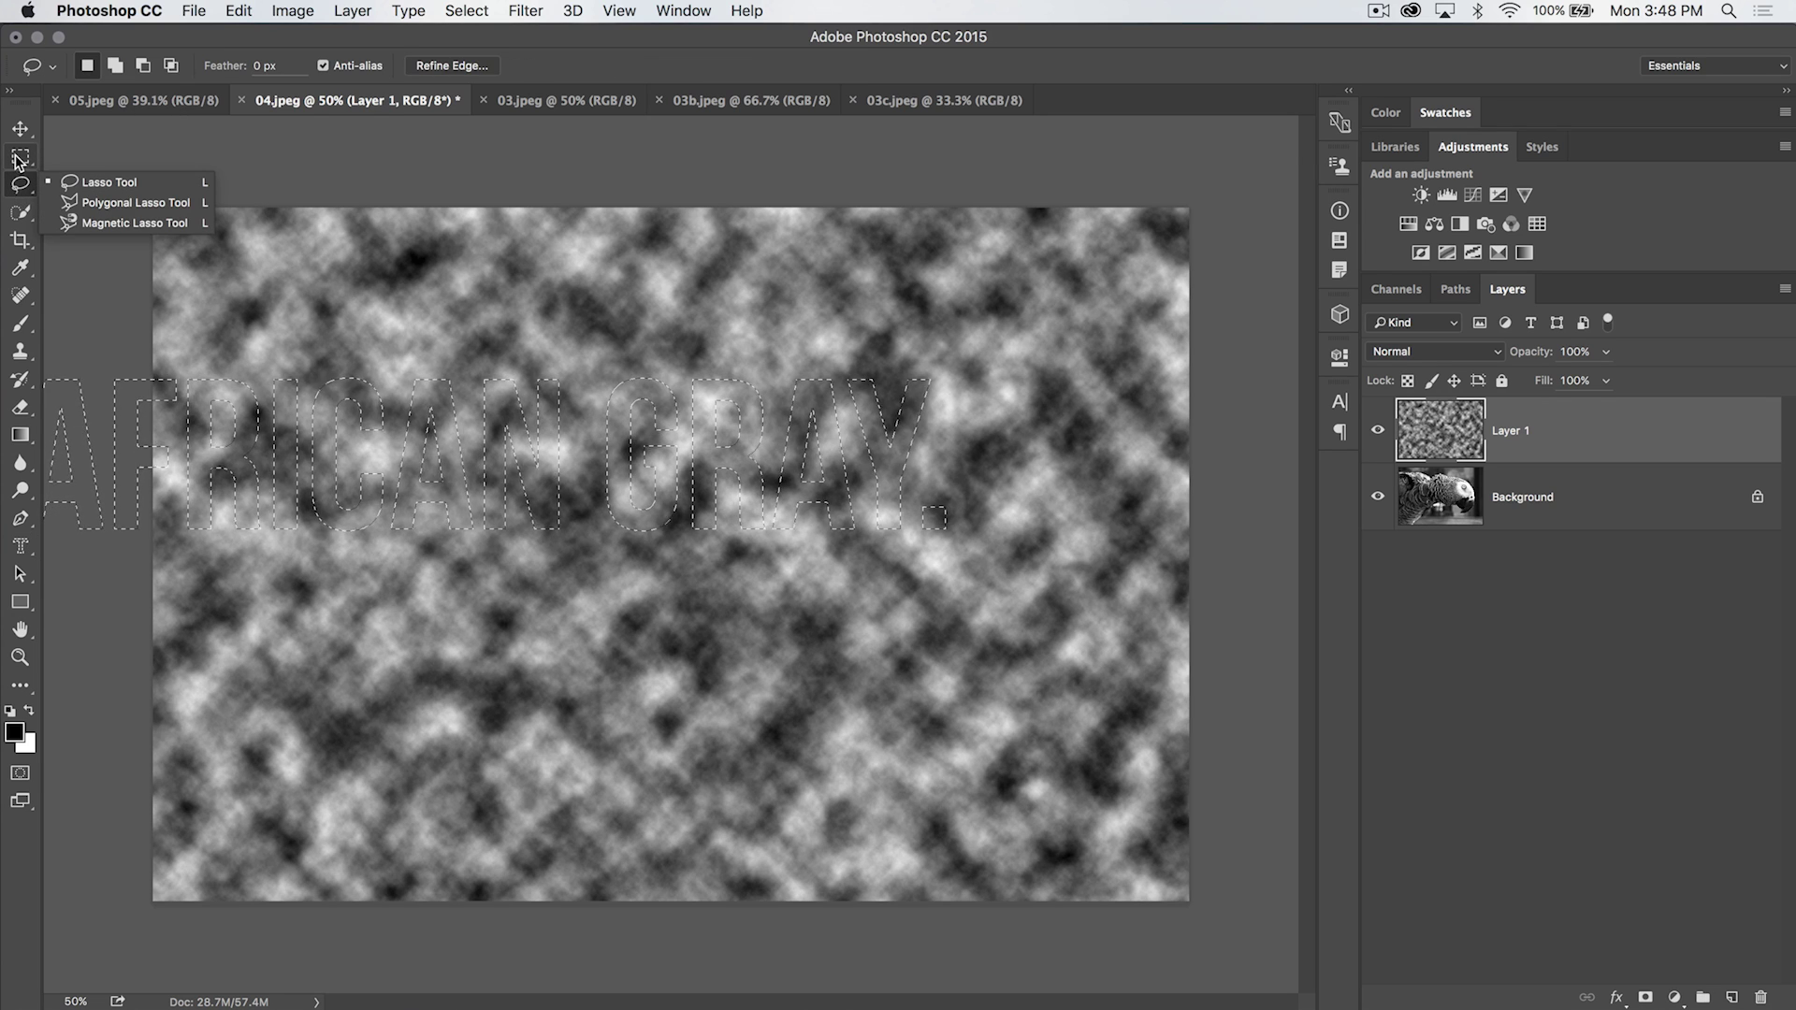
pyautogui.click(19, 161)
pyautogui.rightClick(21, 156)
# Centre the AFRICAN GRAY. selection on the canvas and use it as Layer 1's mask.
pyautogui.click(91, 65)
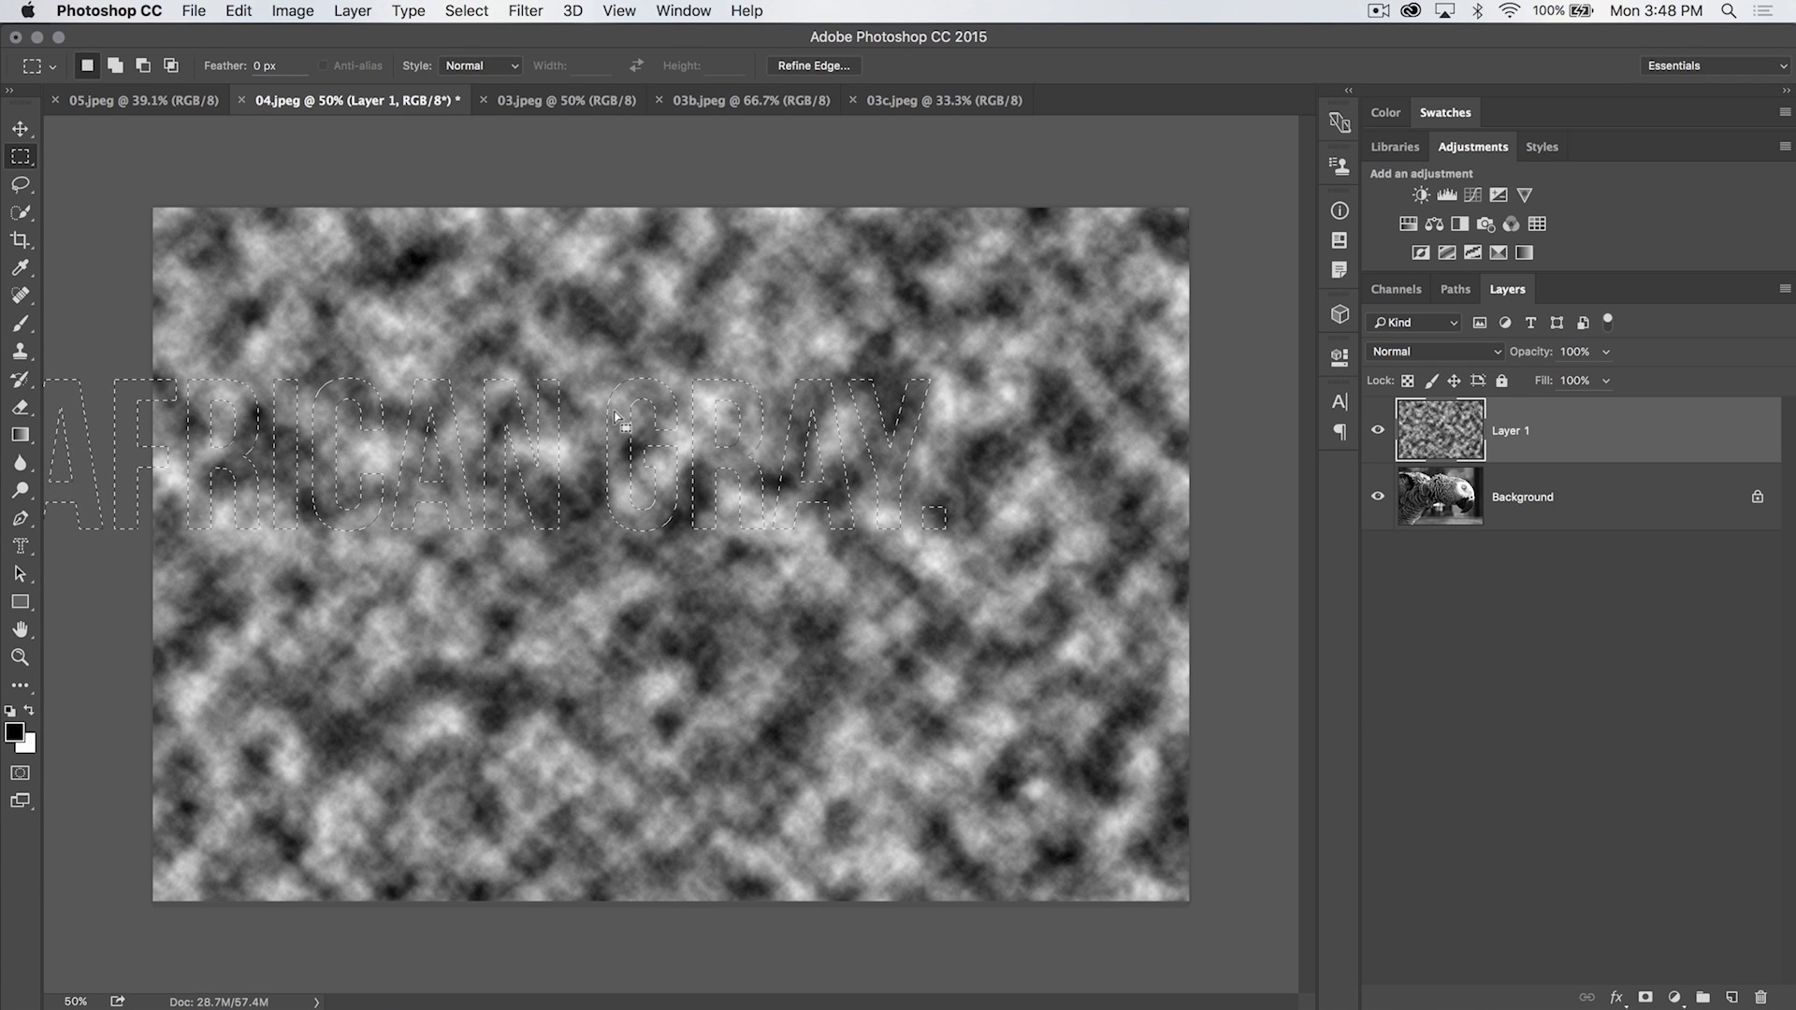
pyautogui.moveTo(631, 416); pyautogui.dragTo(811, 508)
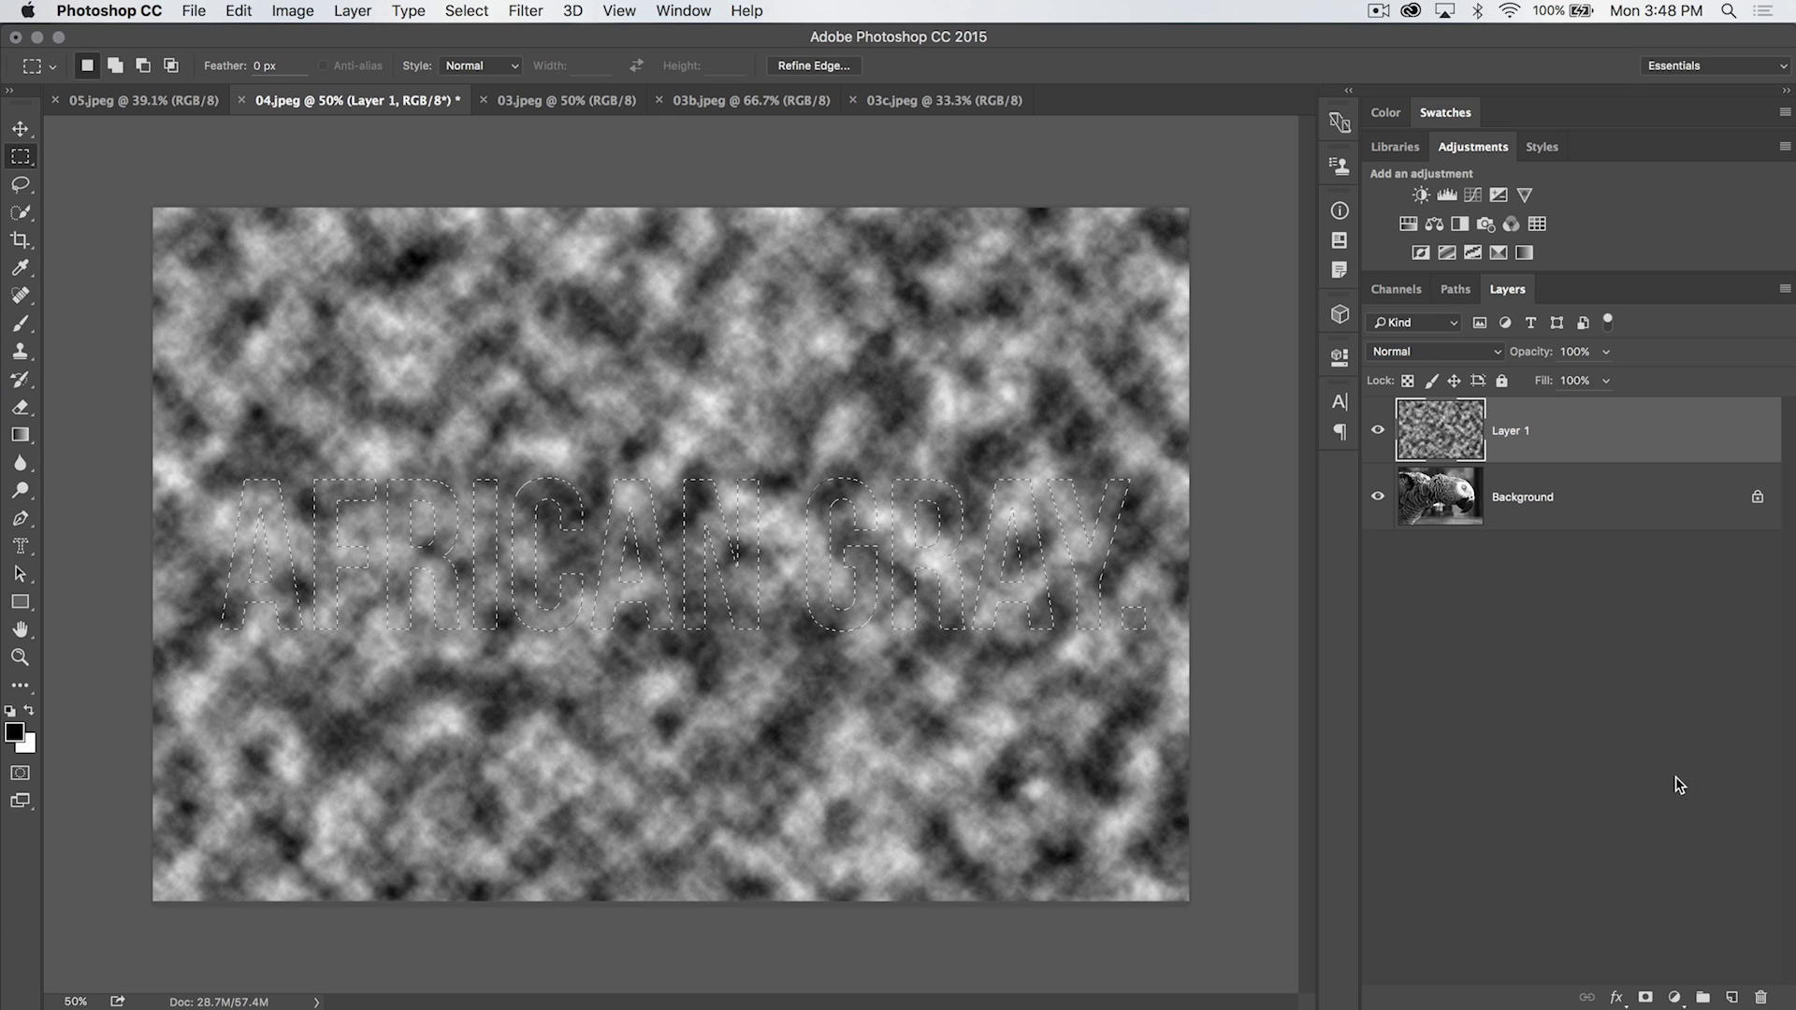
pyautogui.click(1645, 998)
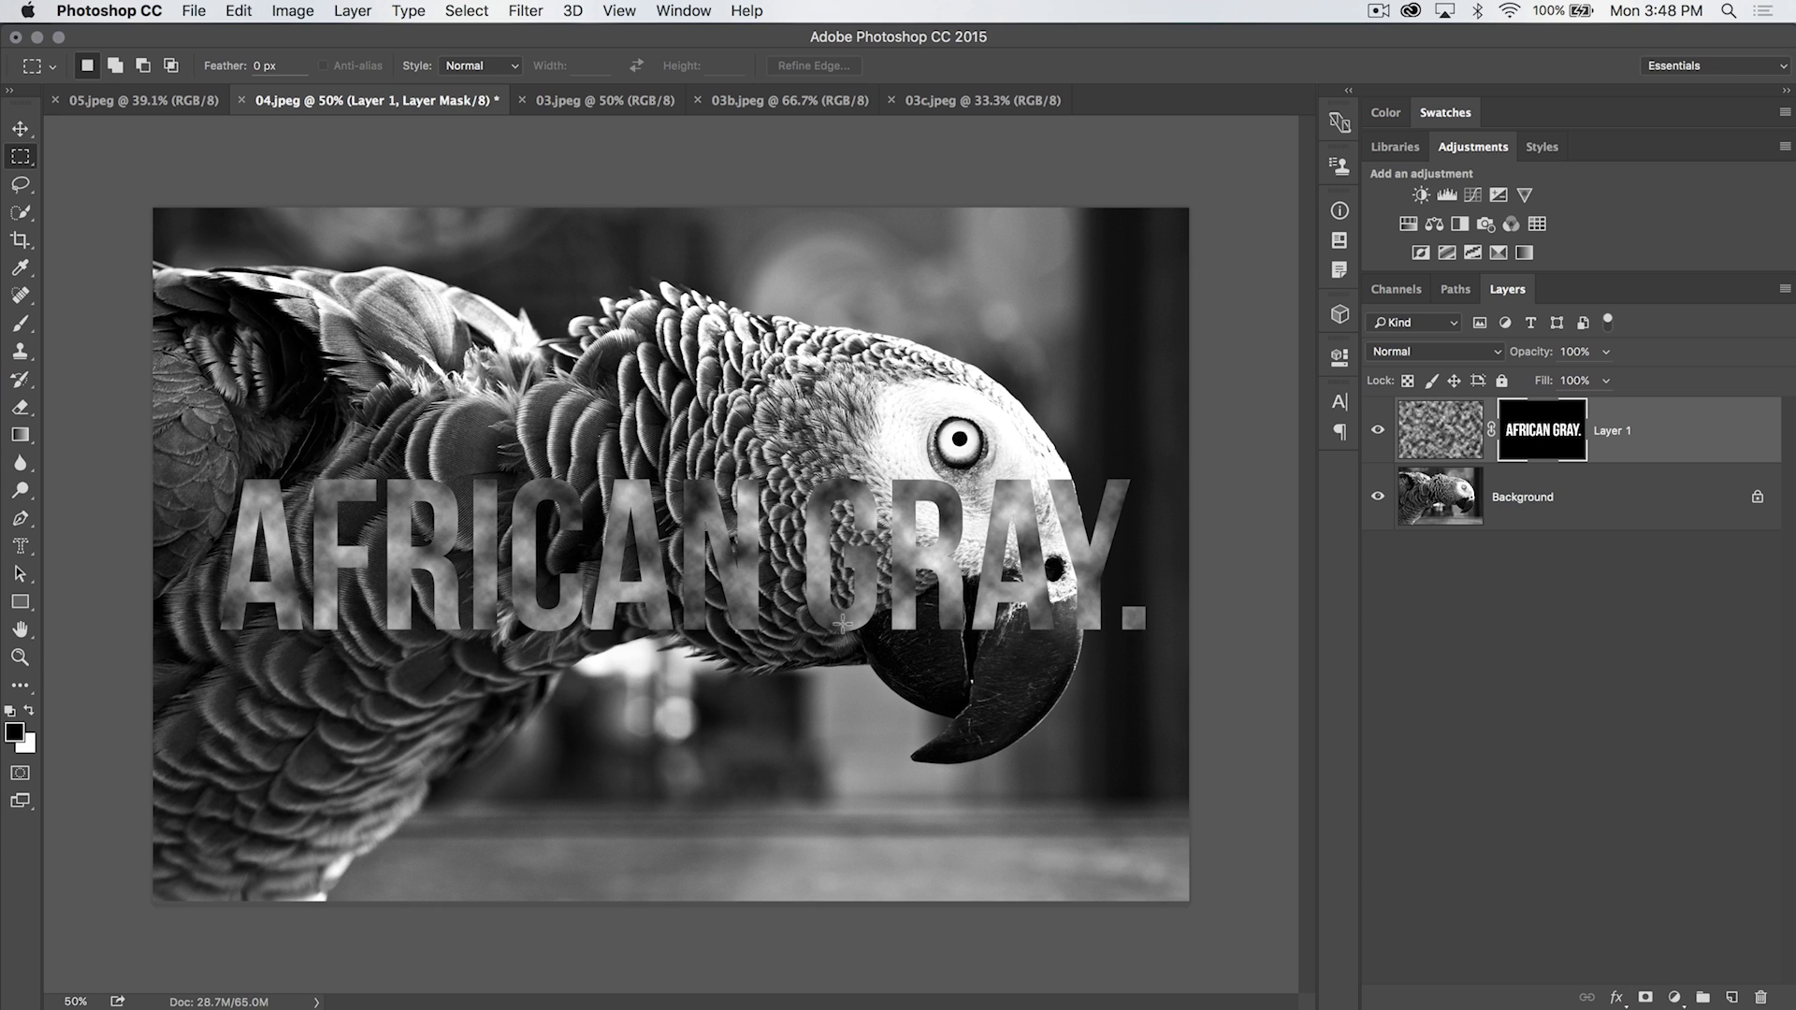
# Return to the Horizontal Type Mask Tool from the Type tool variants.
pyautogui.click(17, 548)
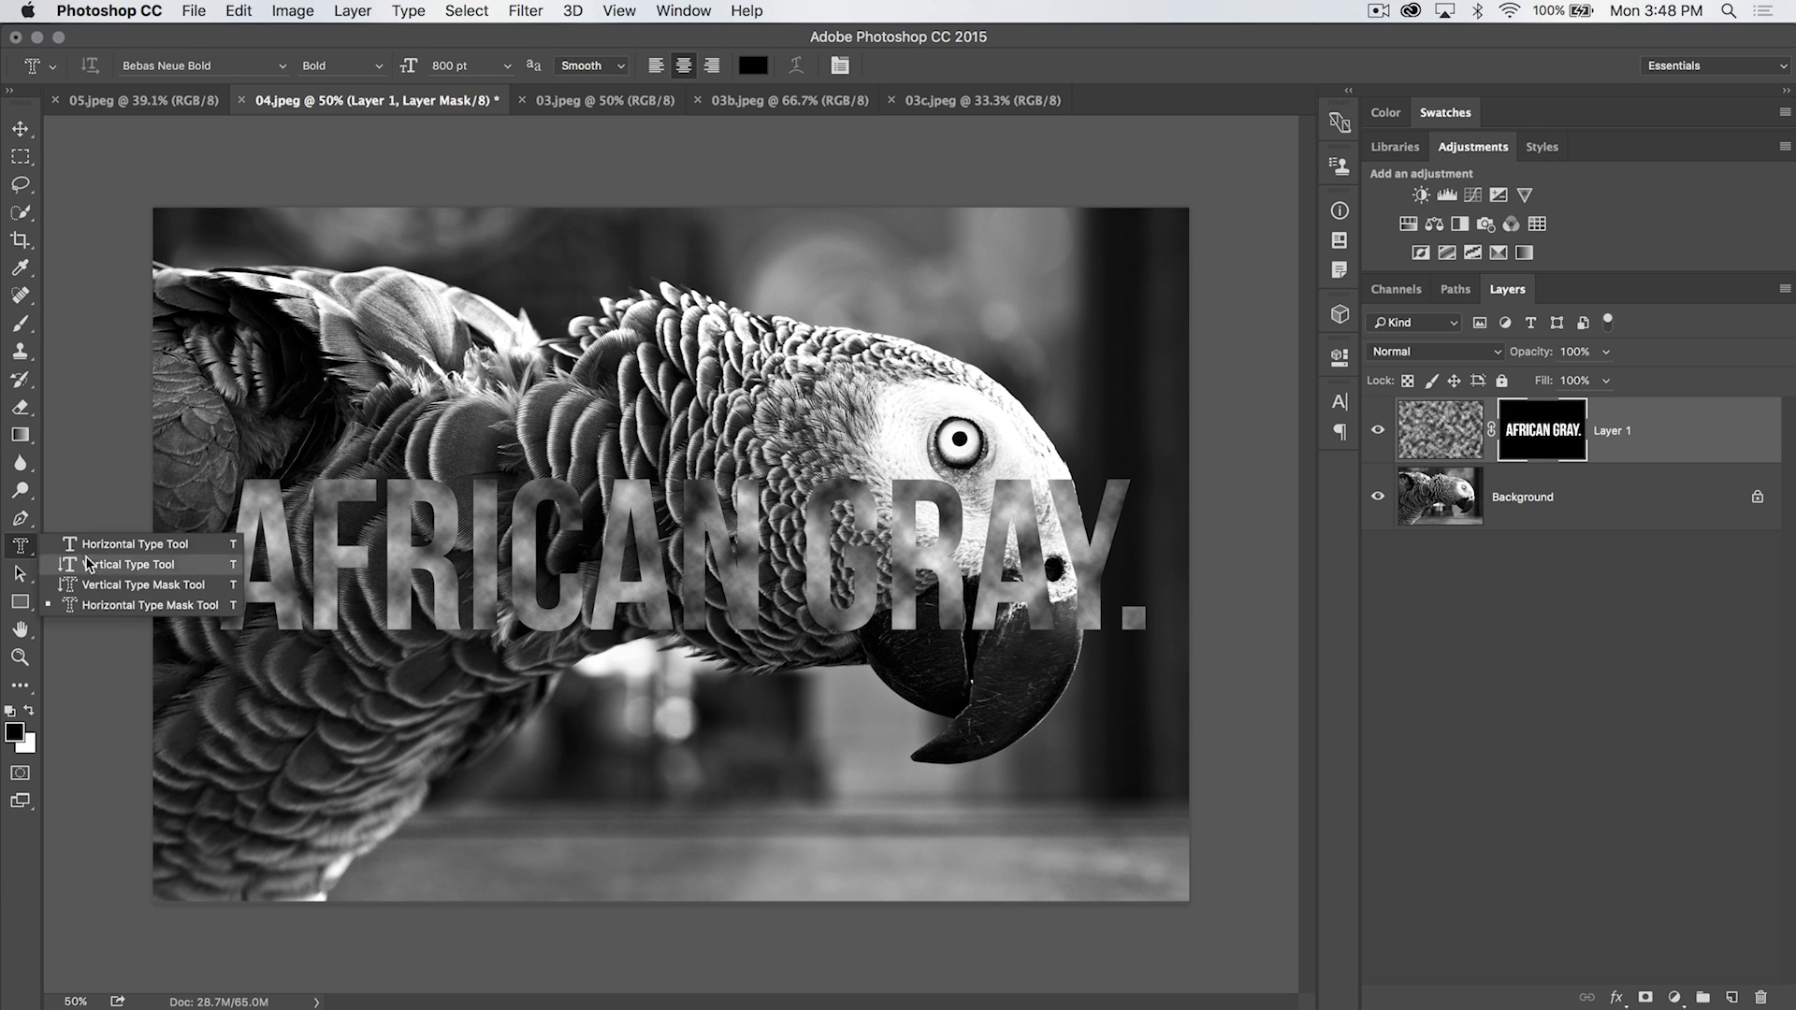
pyautogui.click(140, 607)
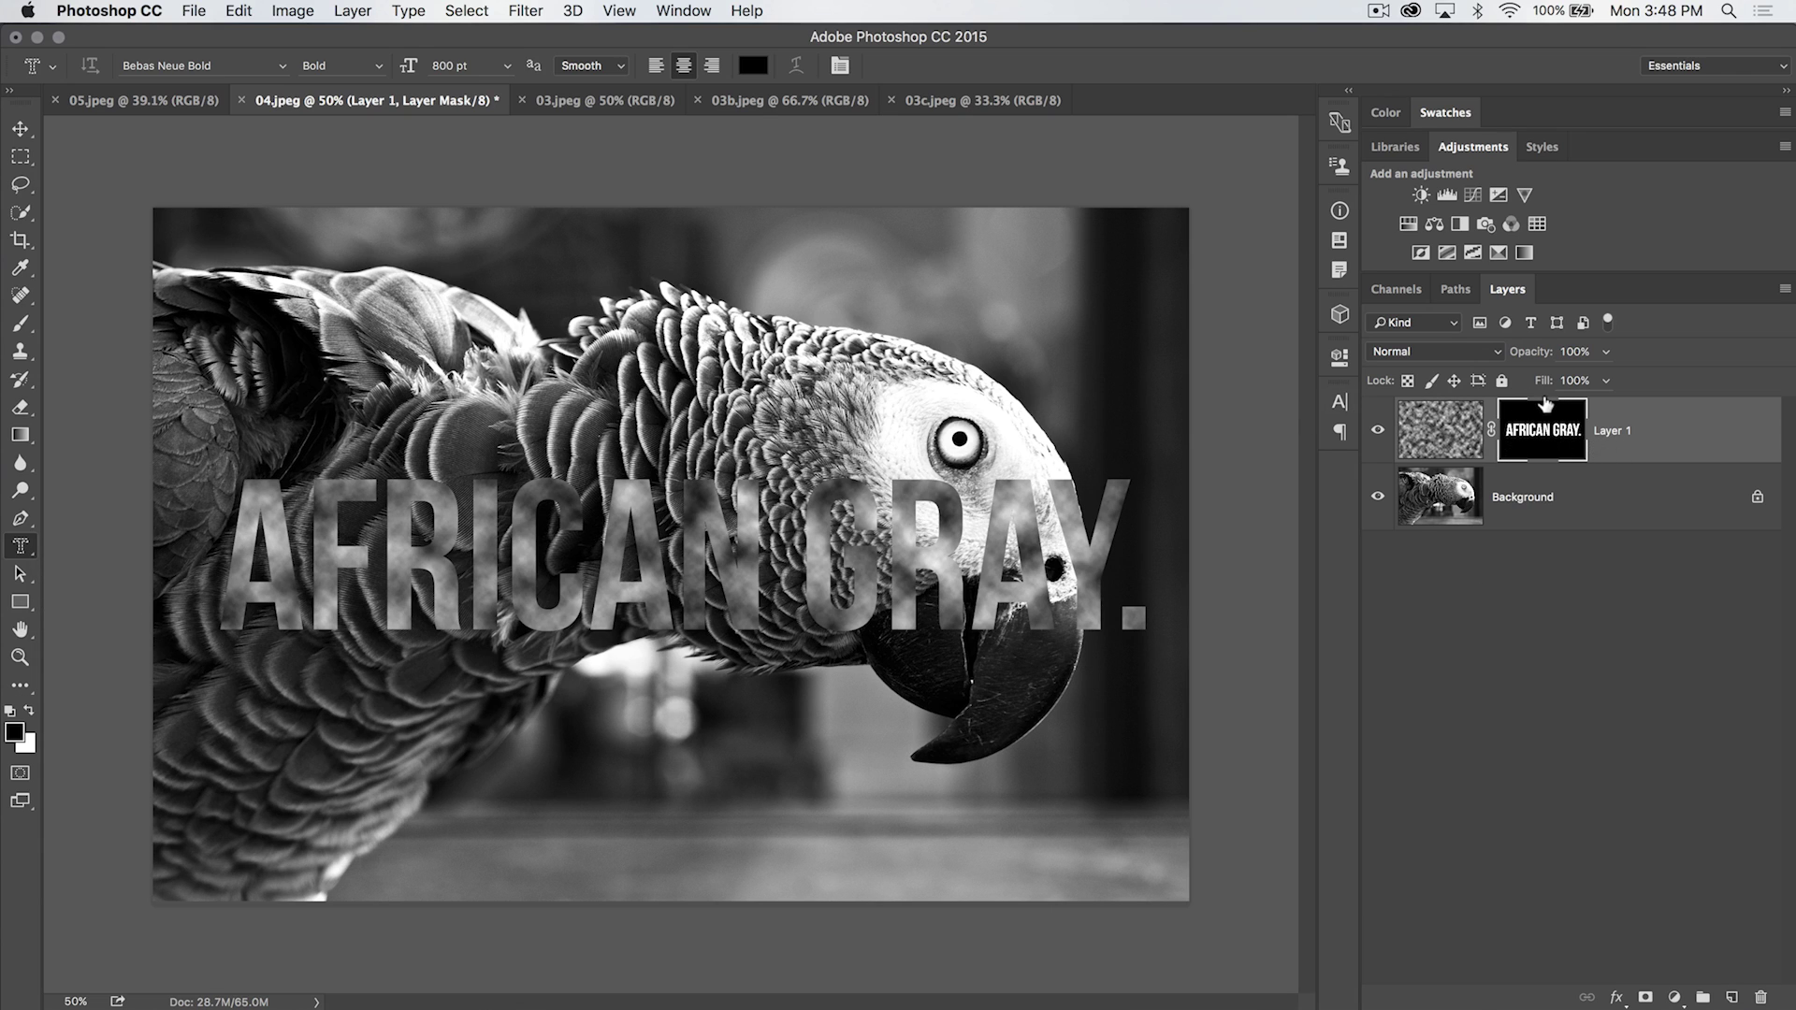
pyautogui.click(623, 360)
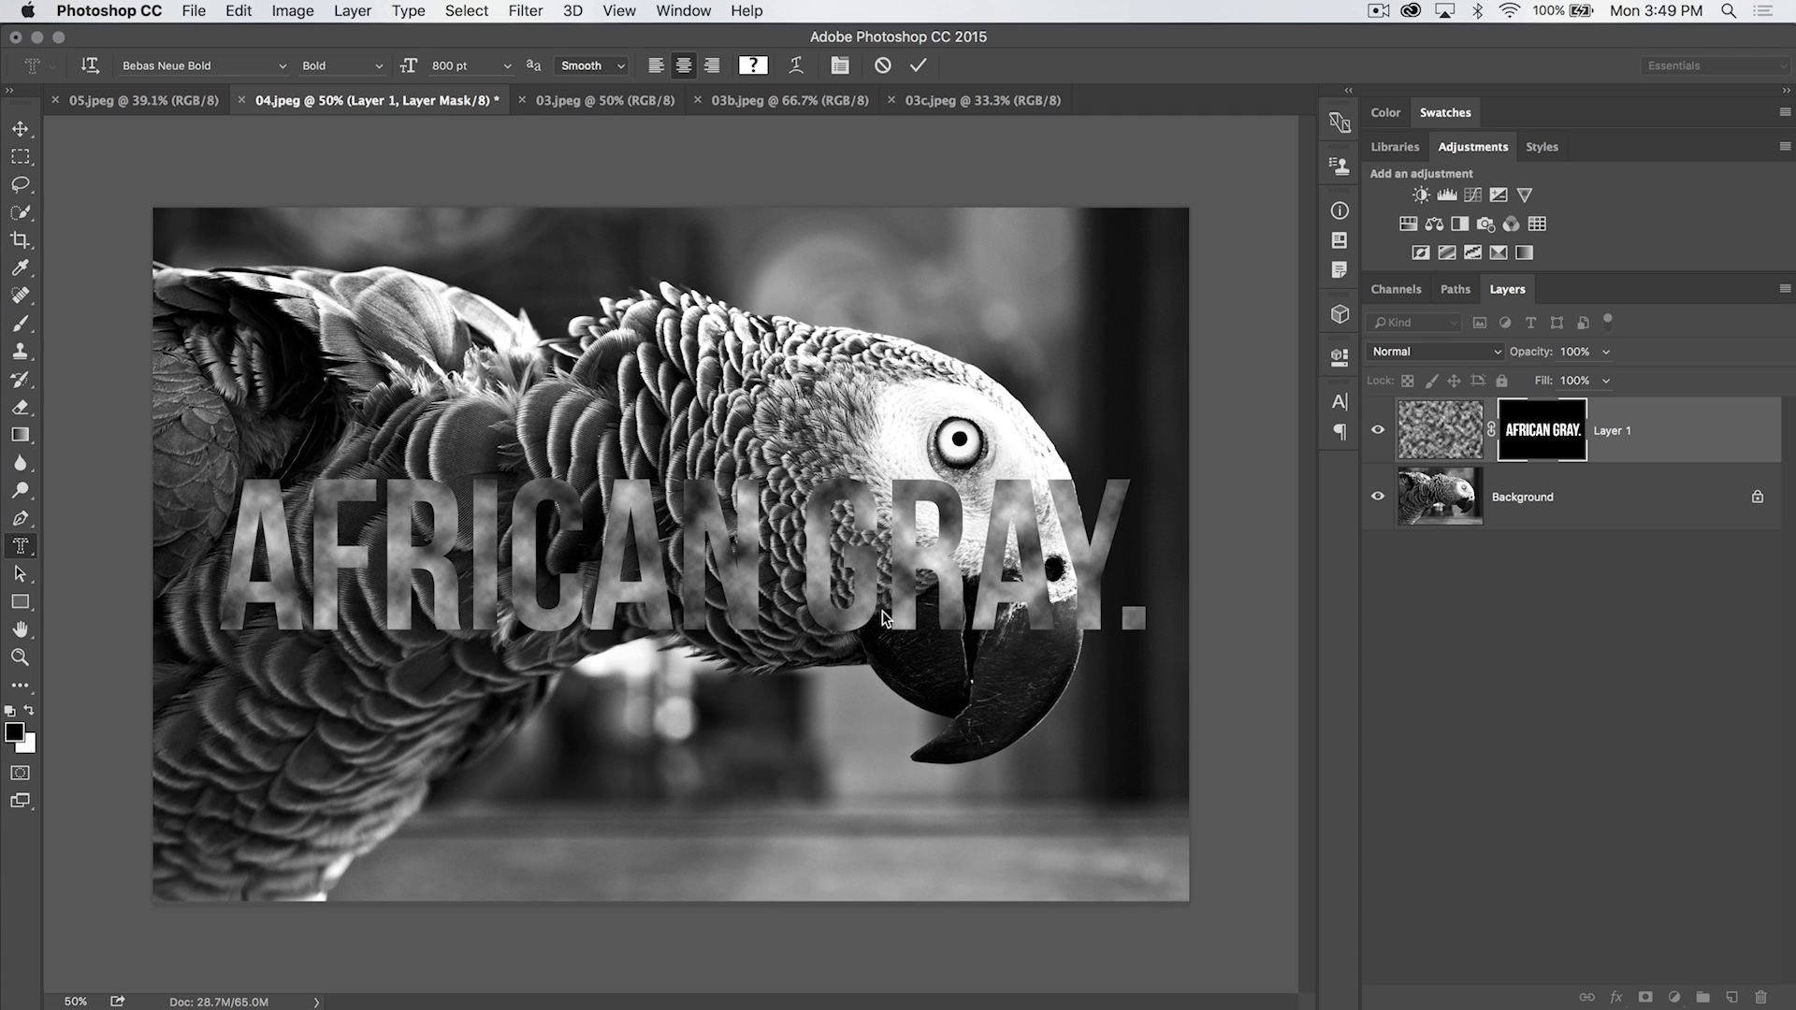
pyautogui.write('BIRD')
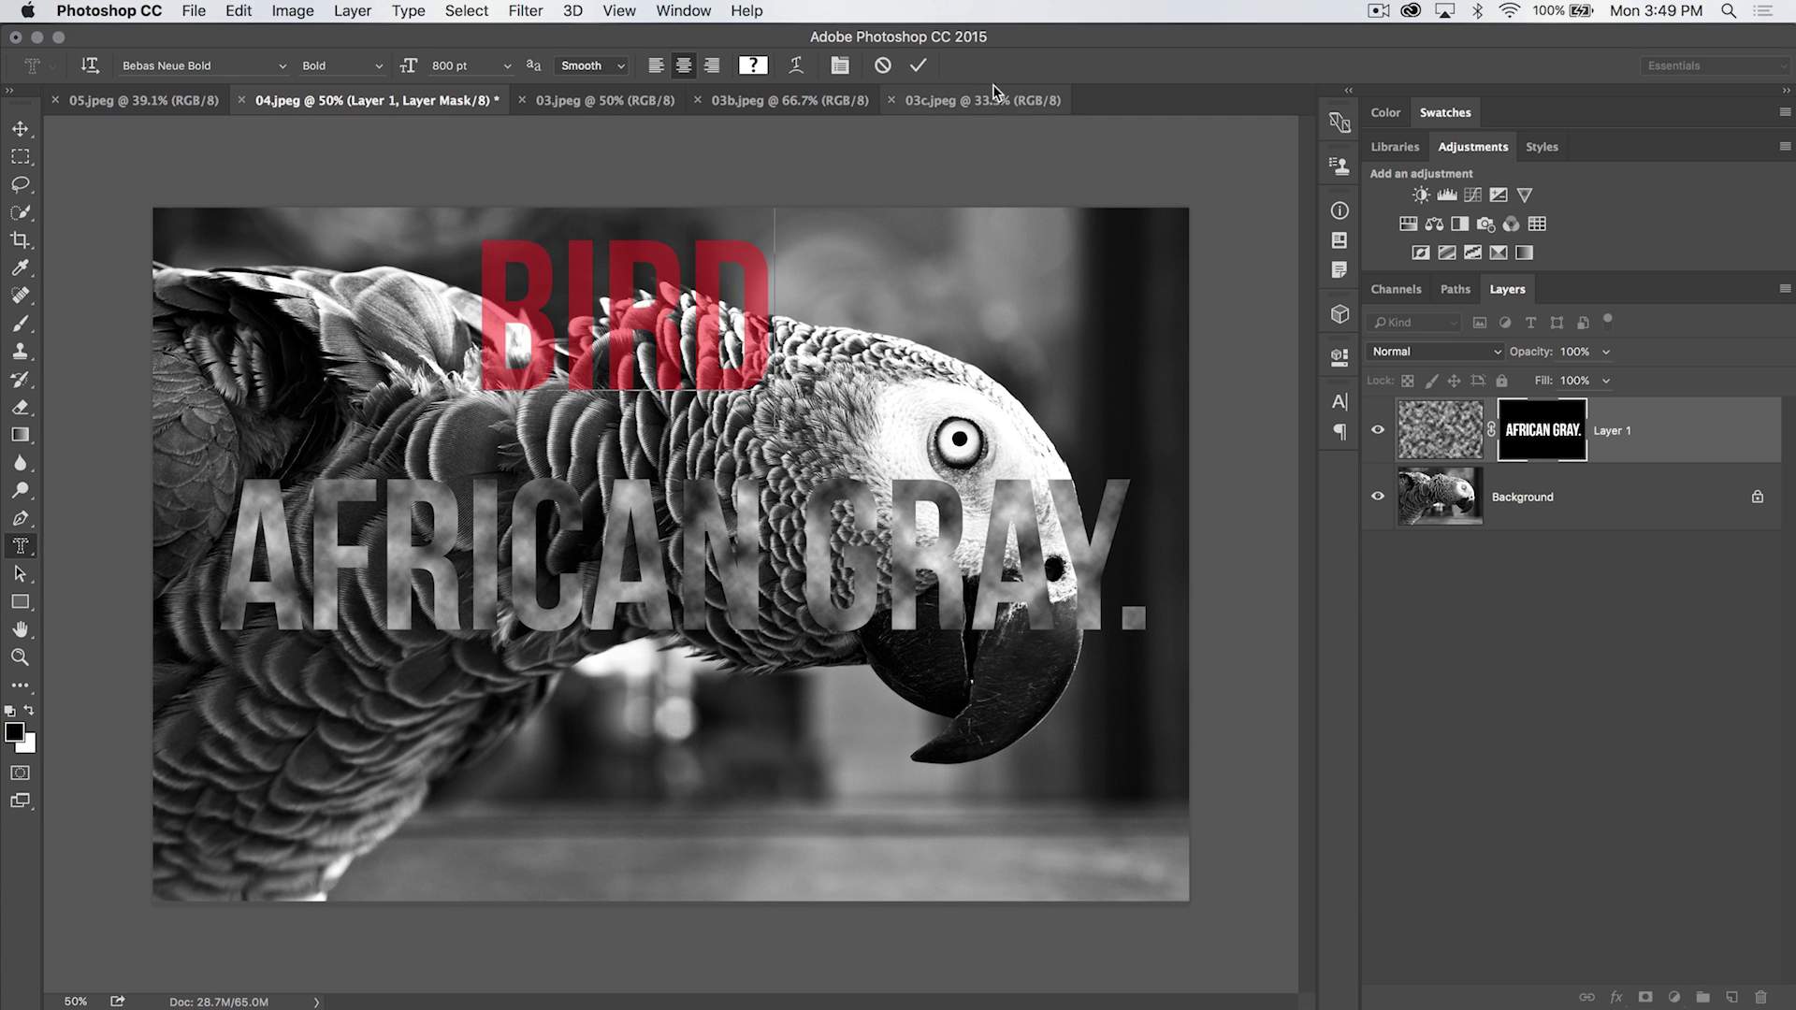
pyautogui.click(918, 65)
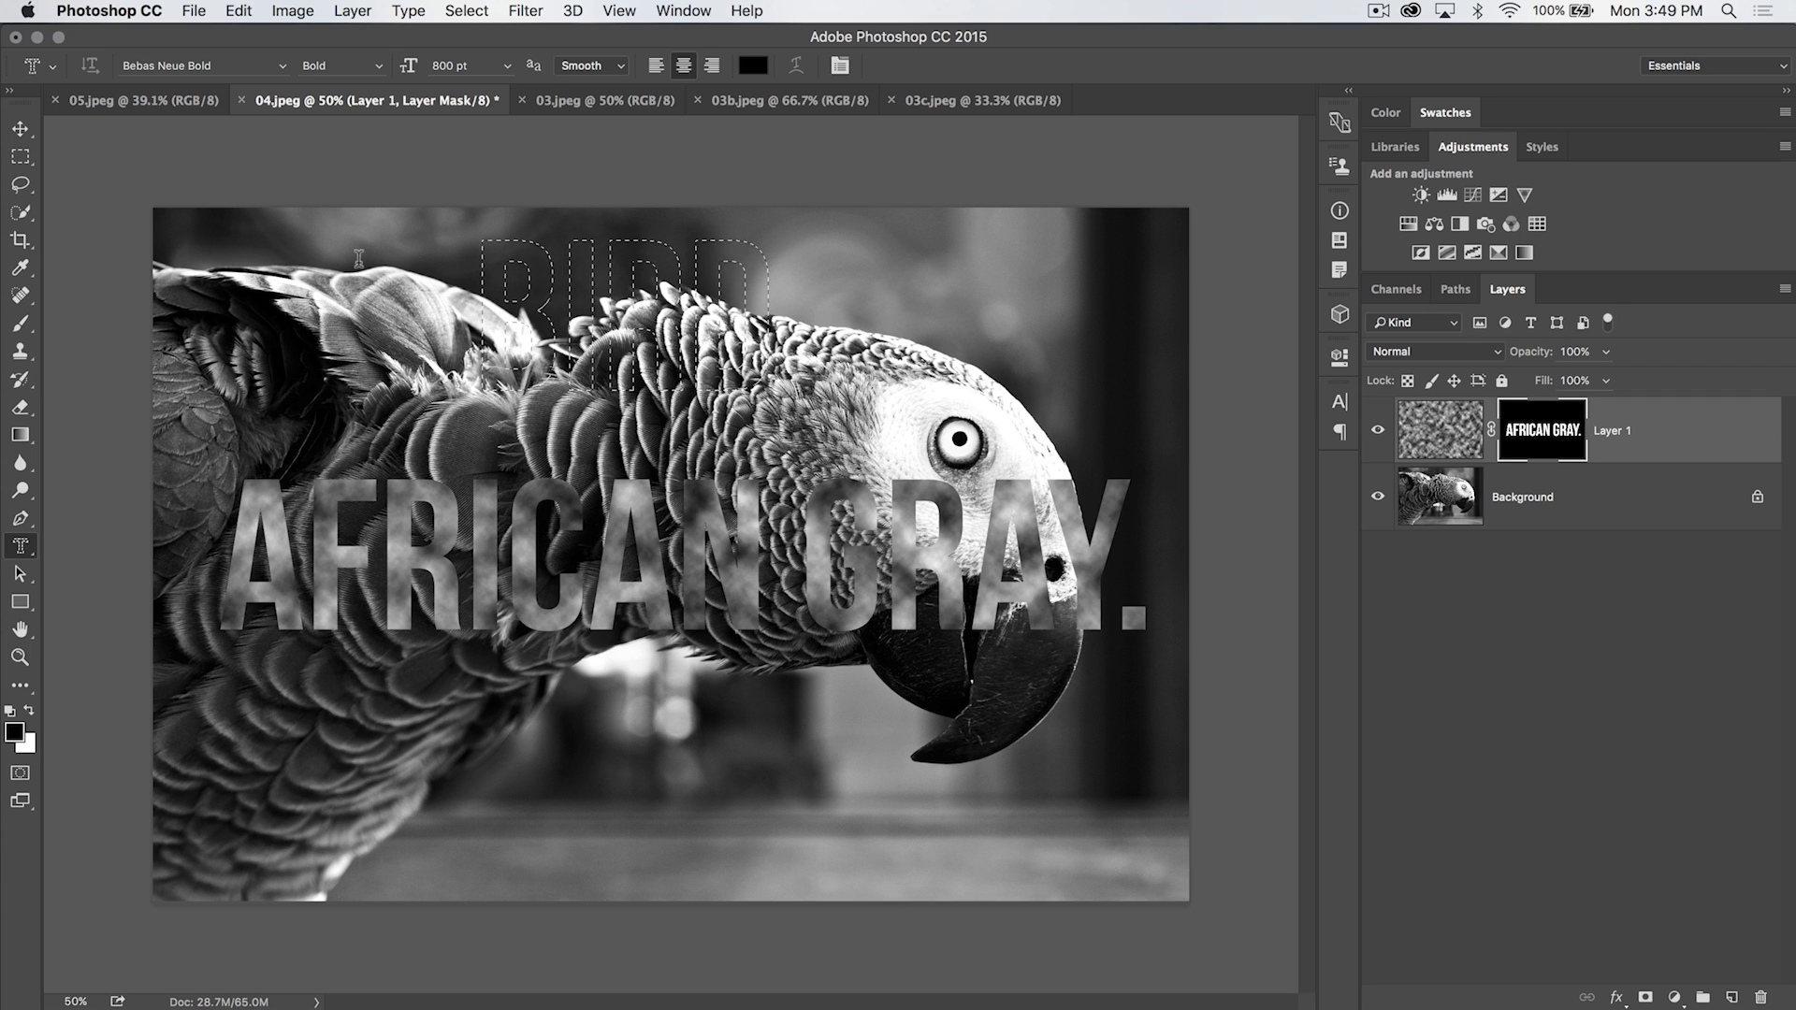
pyautogui.press('super+d')
pyautogui.click(20, 776)
pyautogui.click(505, 744)
pyautogui.write('dflksdflkhsd')
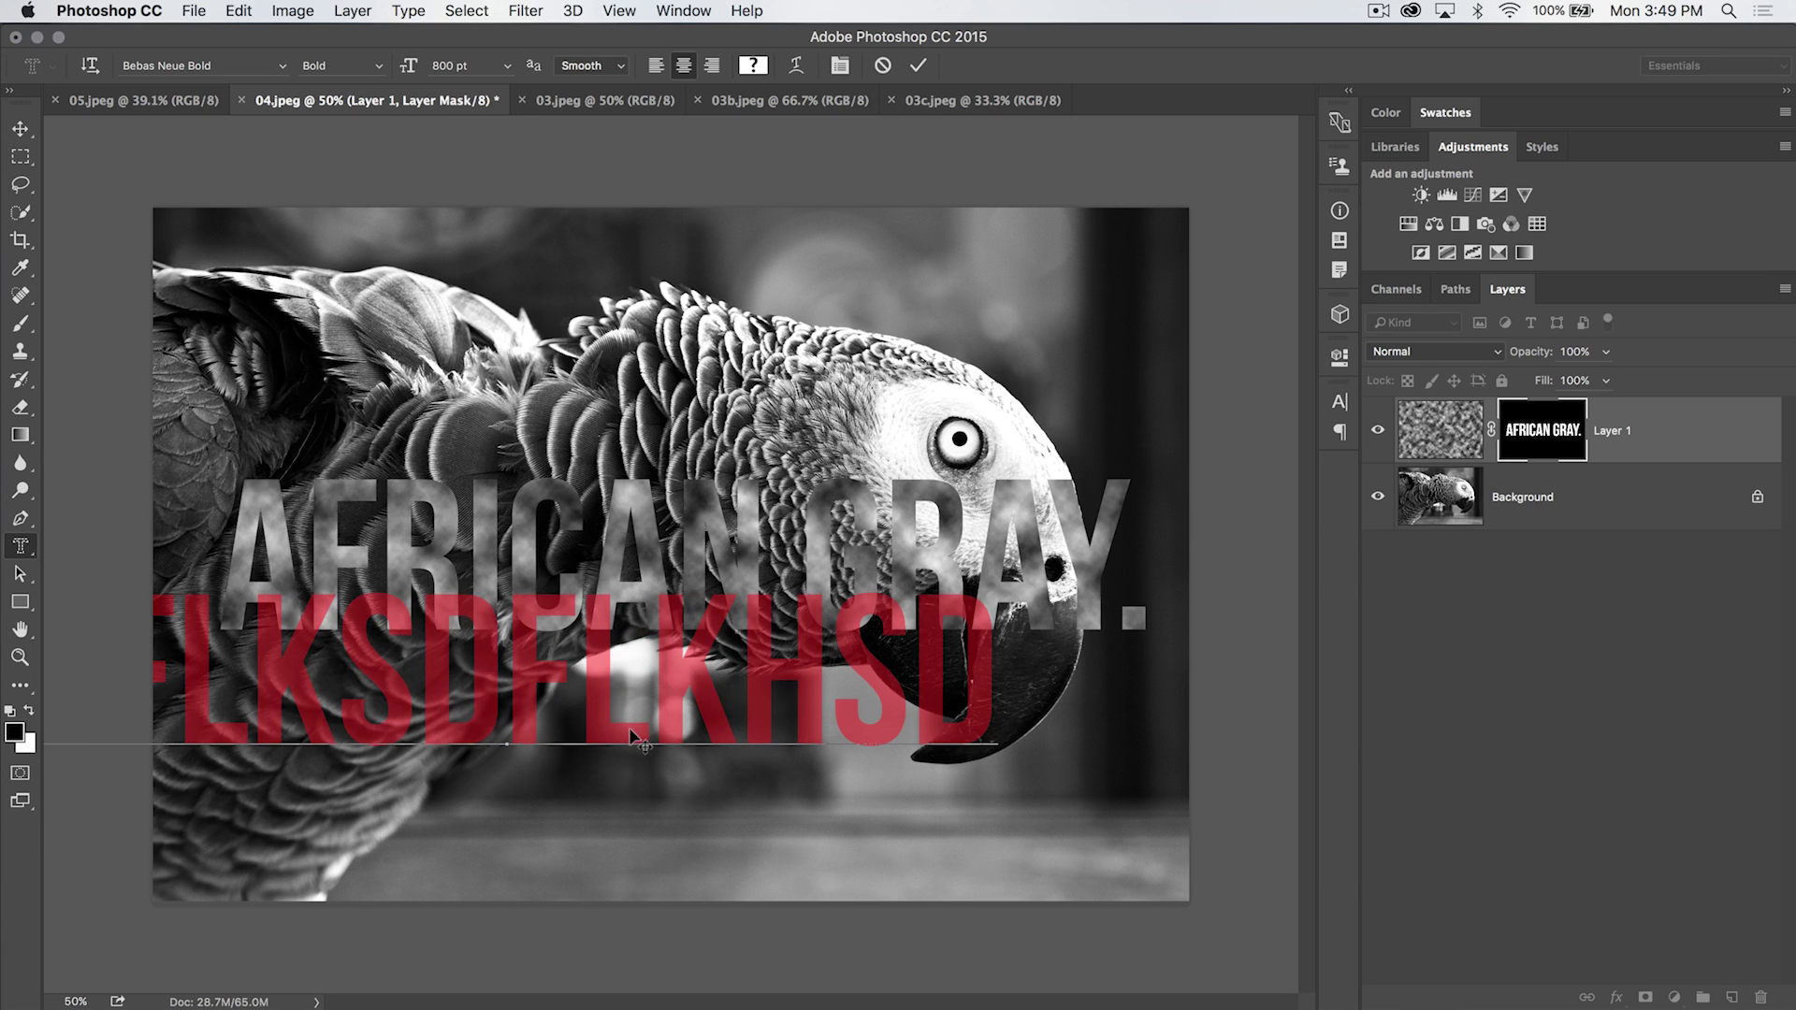
pyautogui.click(884, 67)
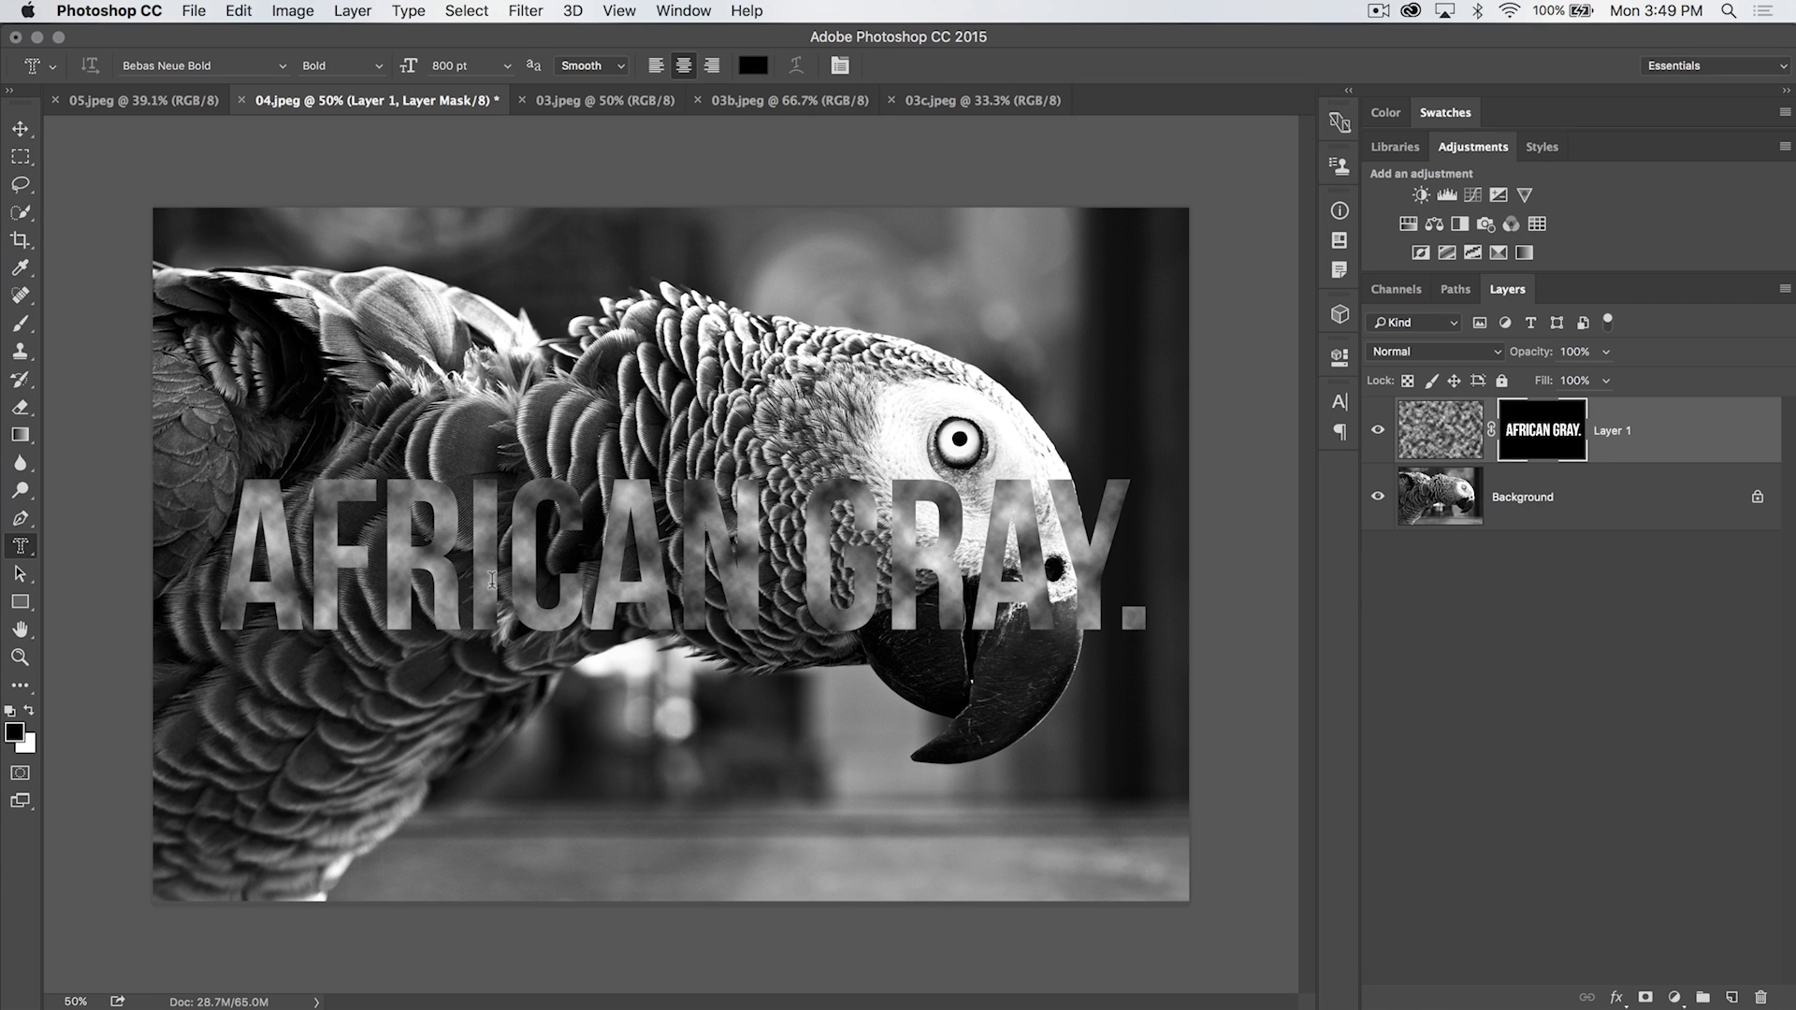
pyautogui.doubleClick(20, 776)
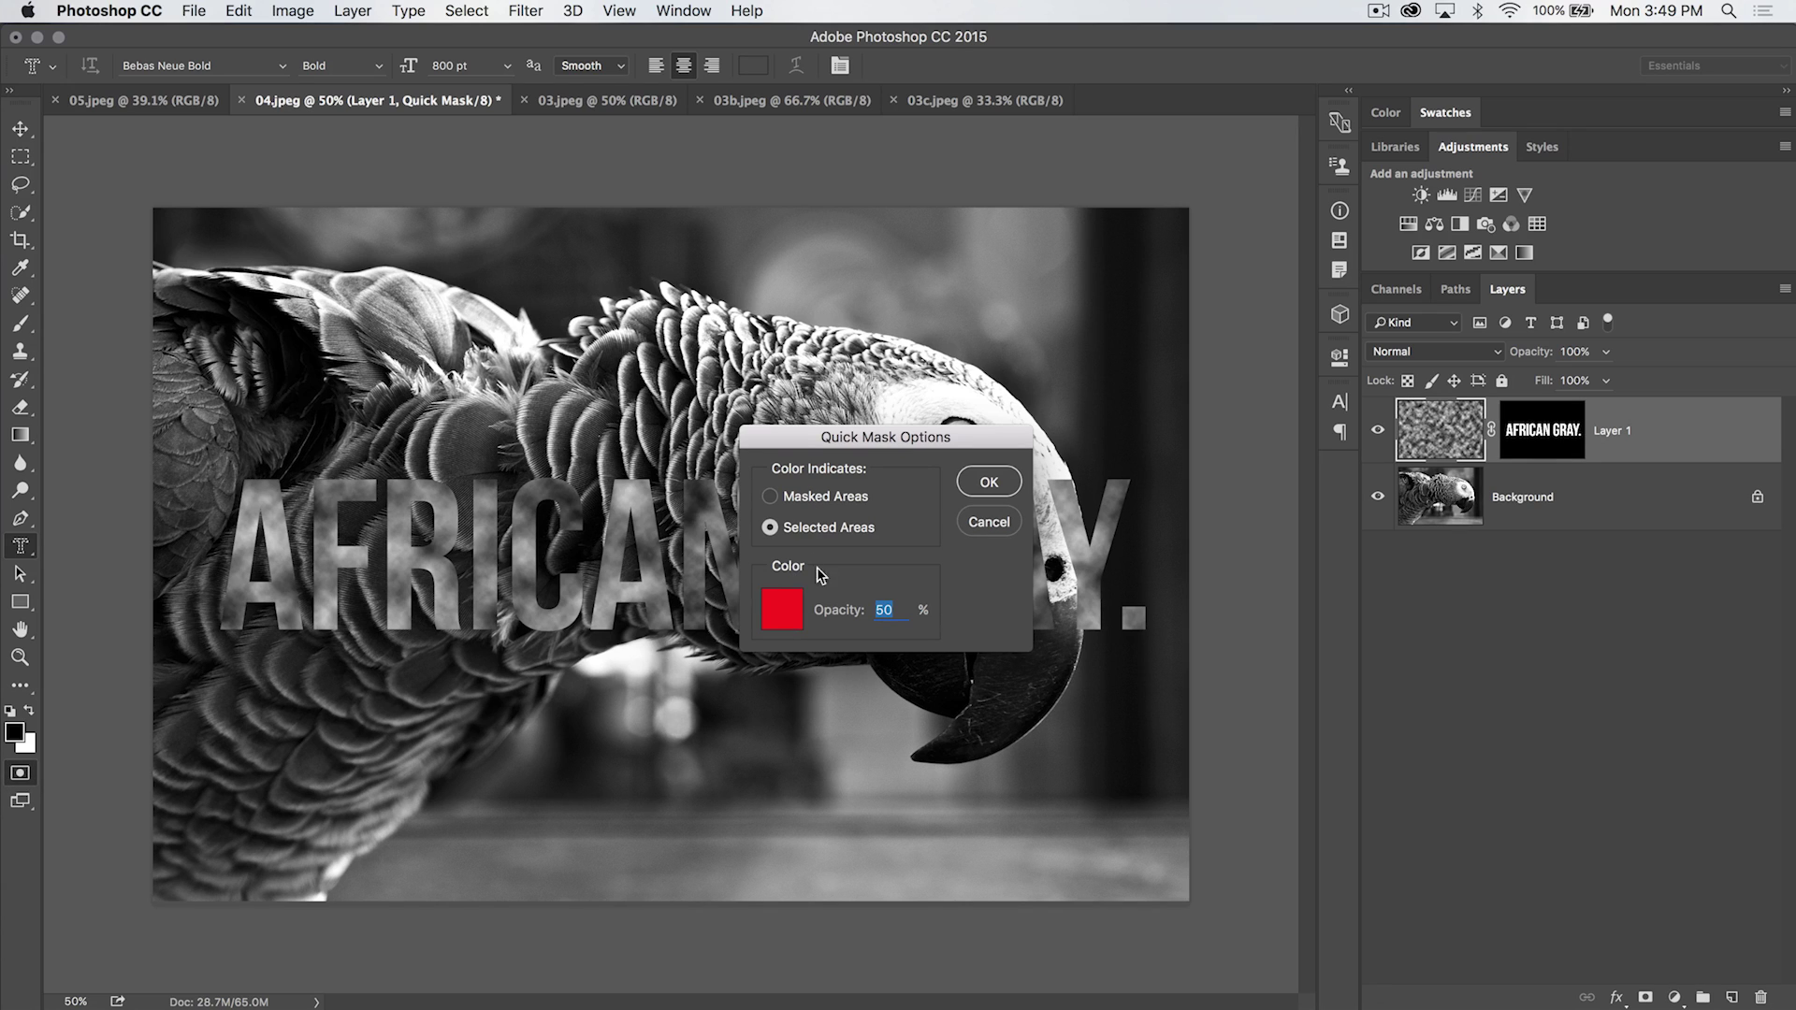
pyautogui.click(780, 609)
pyautogui.click(1497, 299)
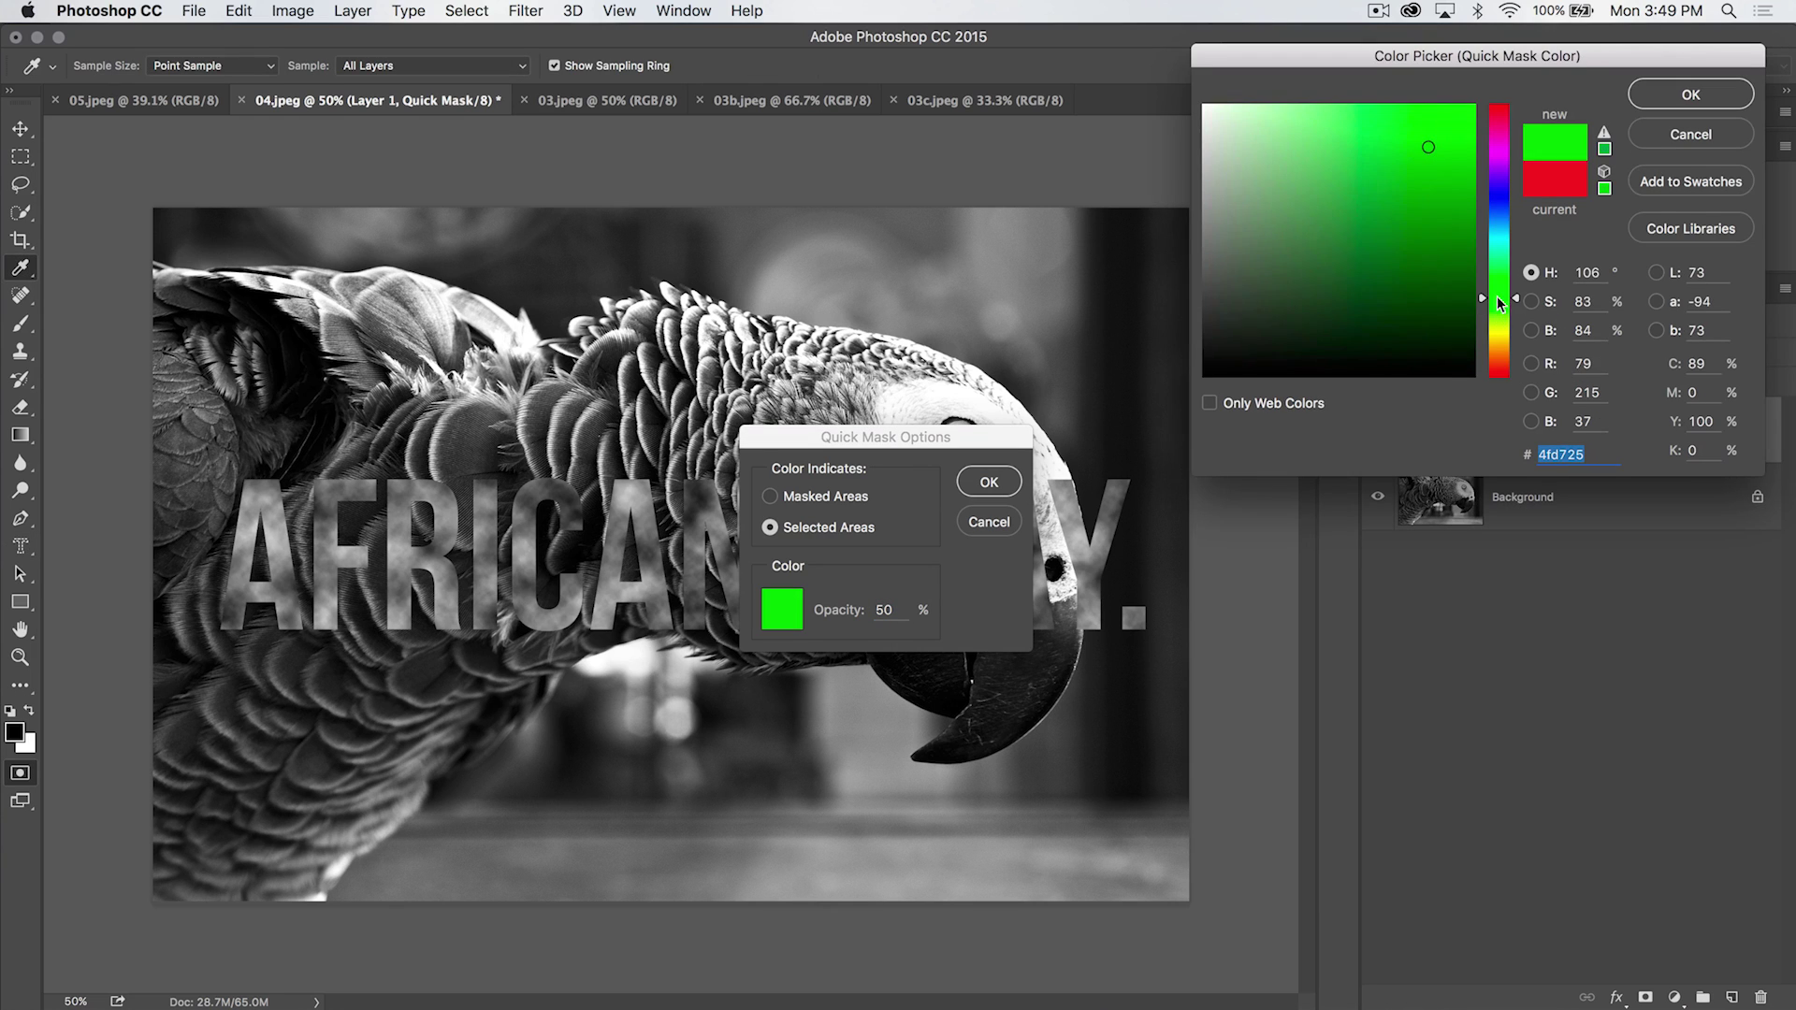
pyautogui.click(1654, 99)
pyautogui.click(989, 481)
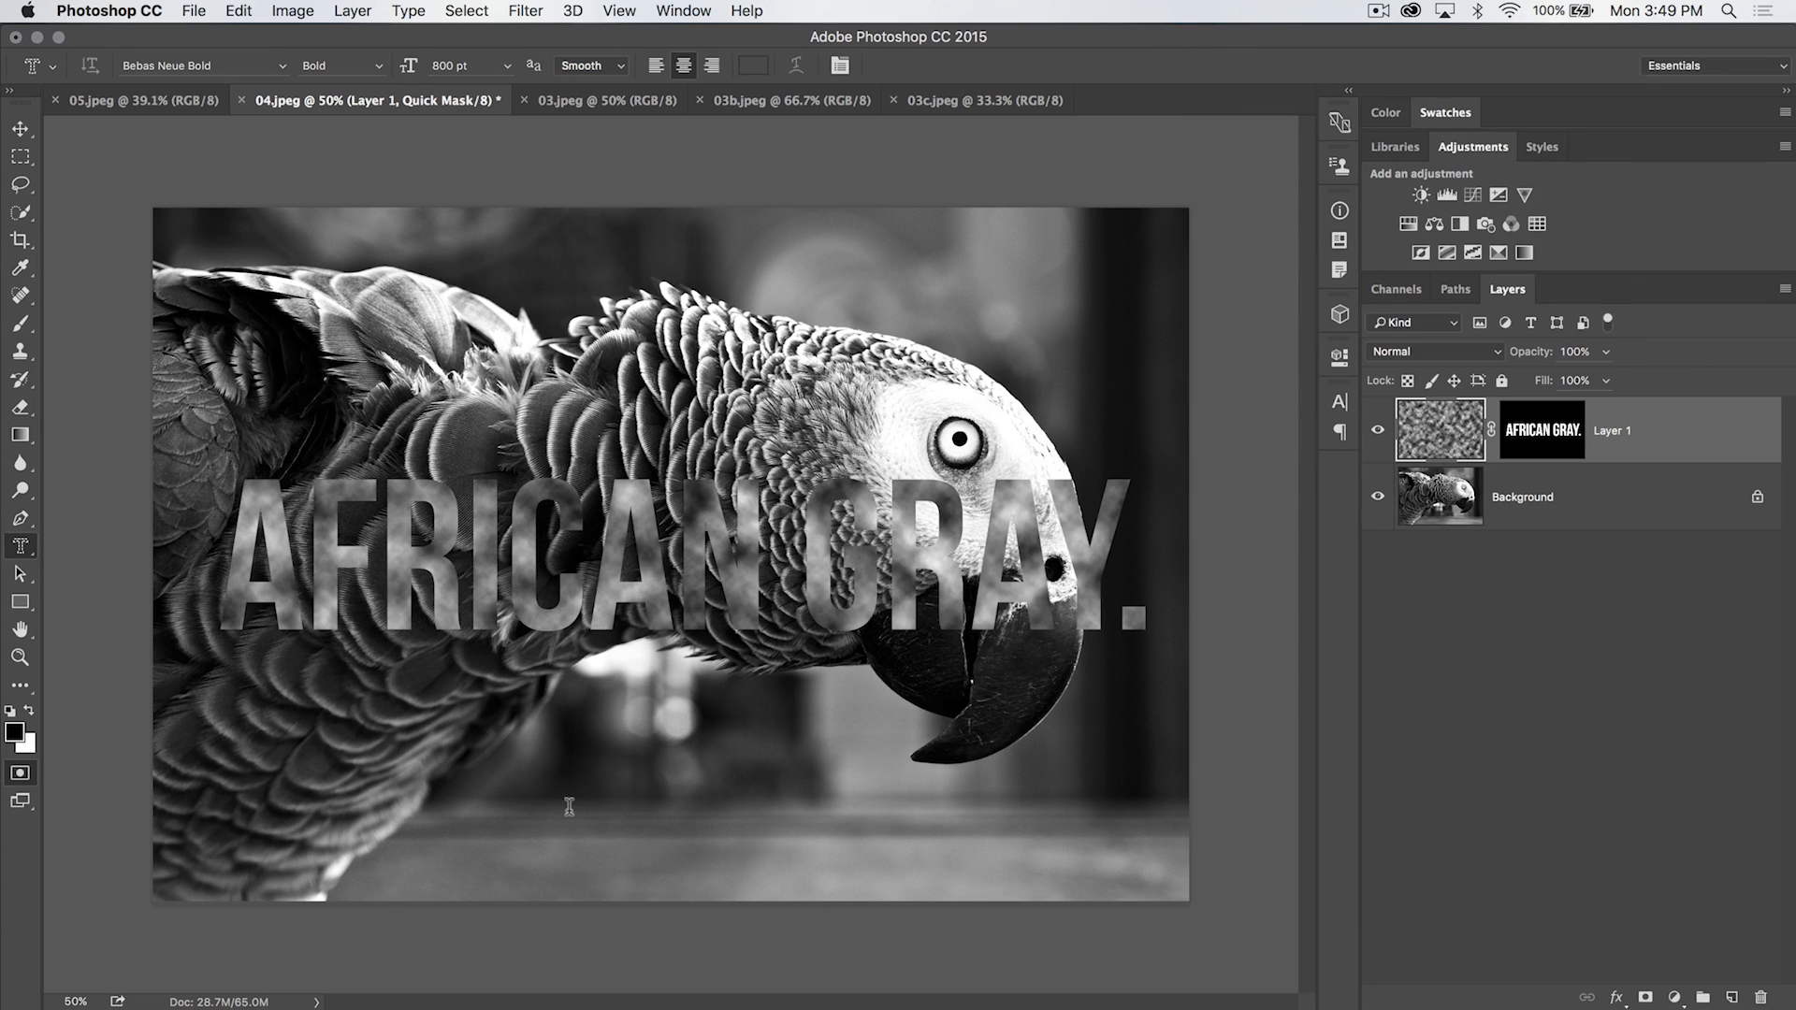
pyautogui.click(570, 818)
pyautogui.write('BIRD')
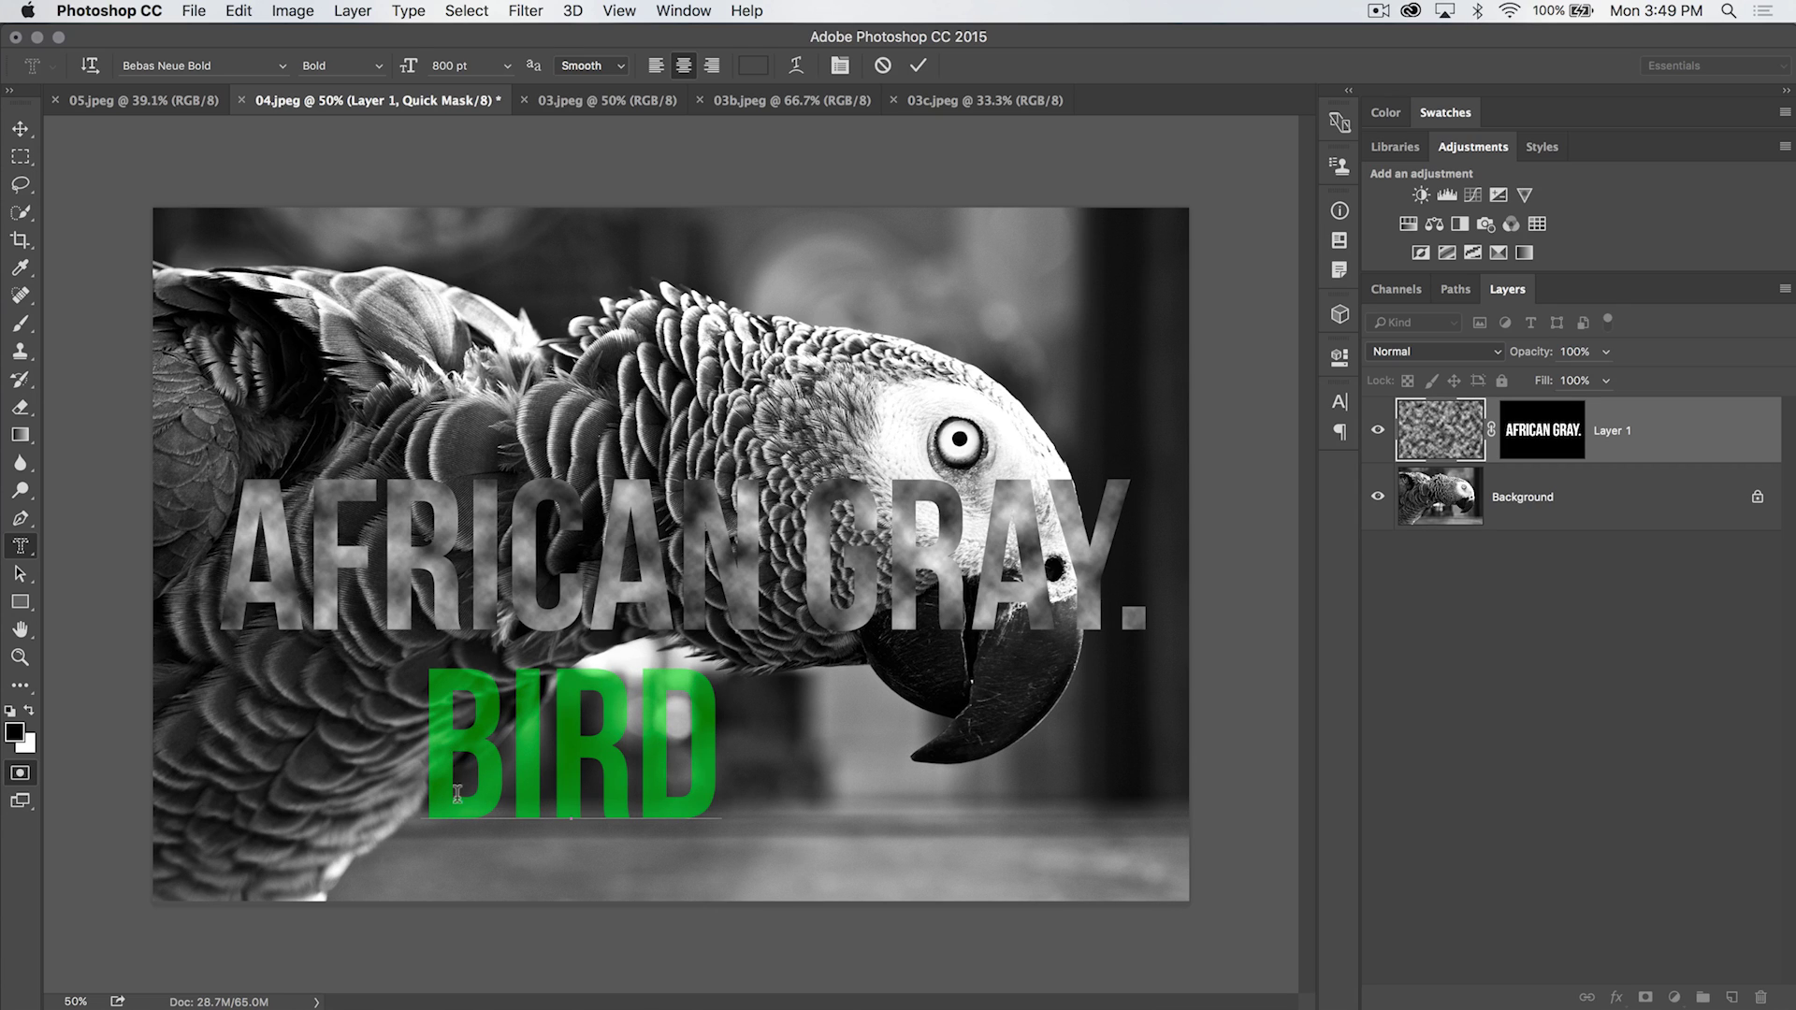
pyautogui.click(883, 66)
pyautogui.doubleClick(20, 772)
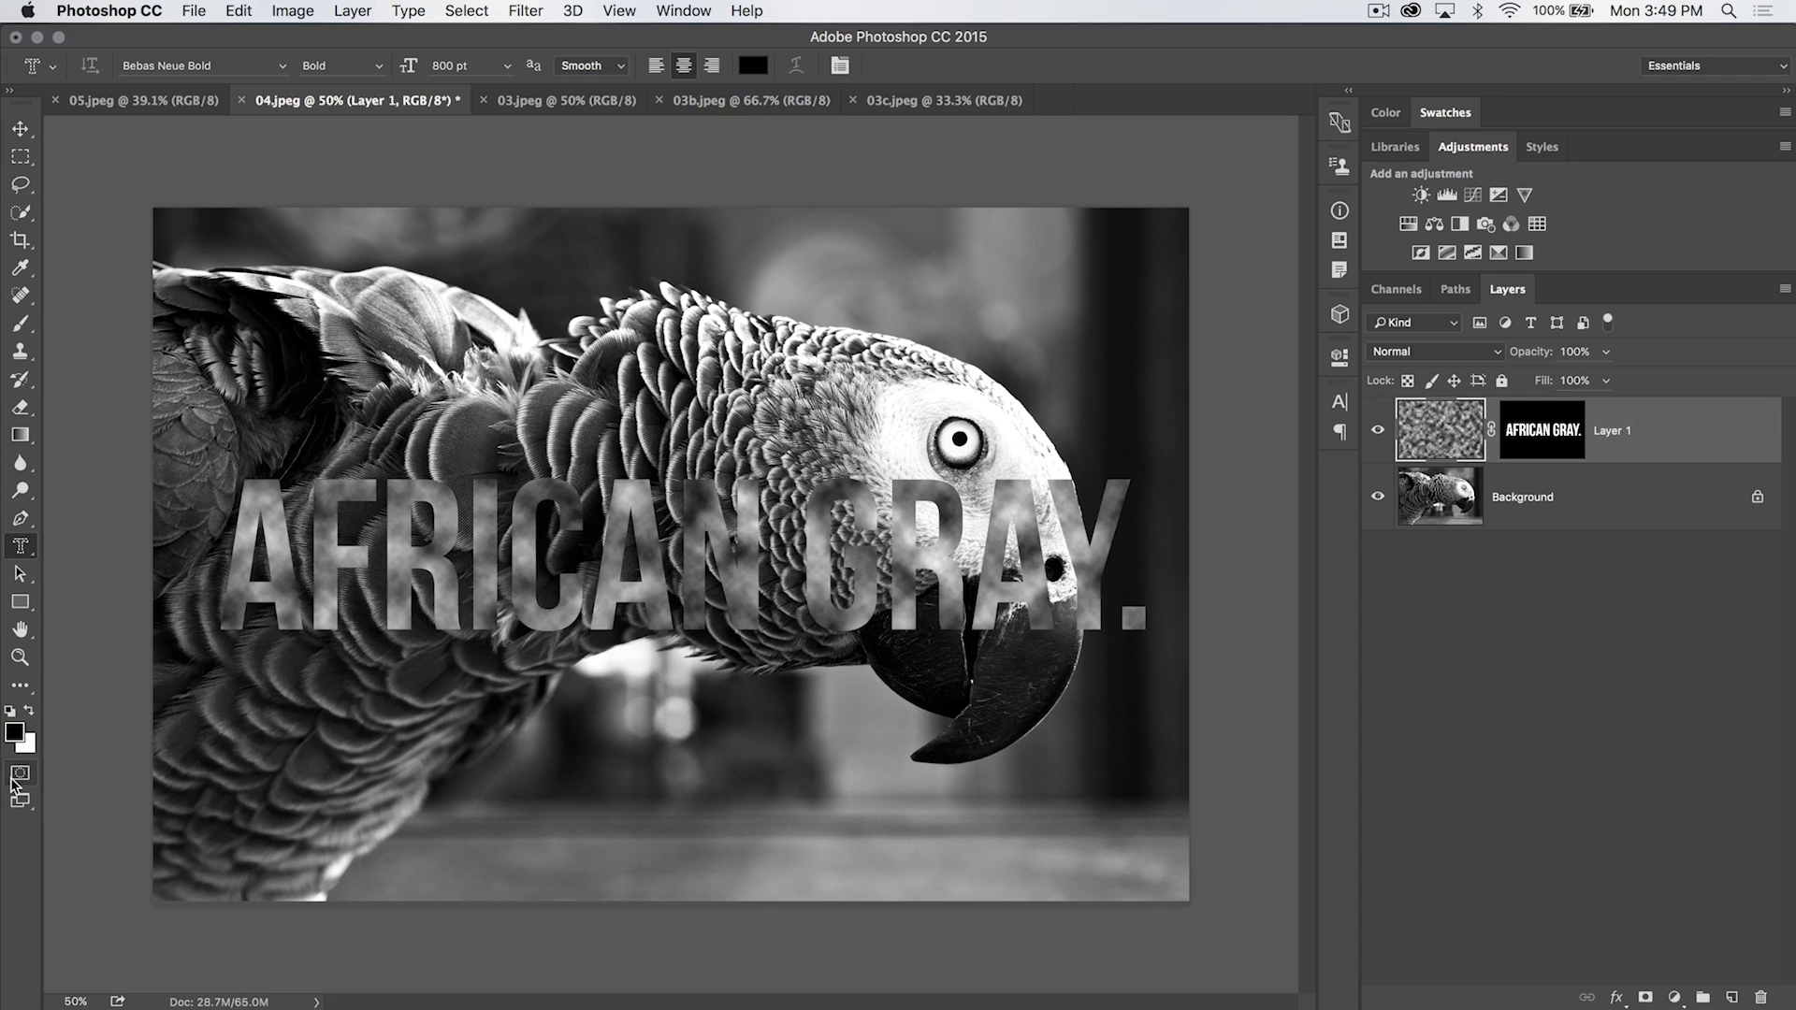
pyautogui.click(768, 603)
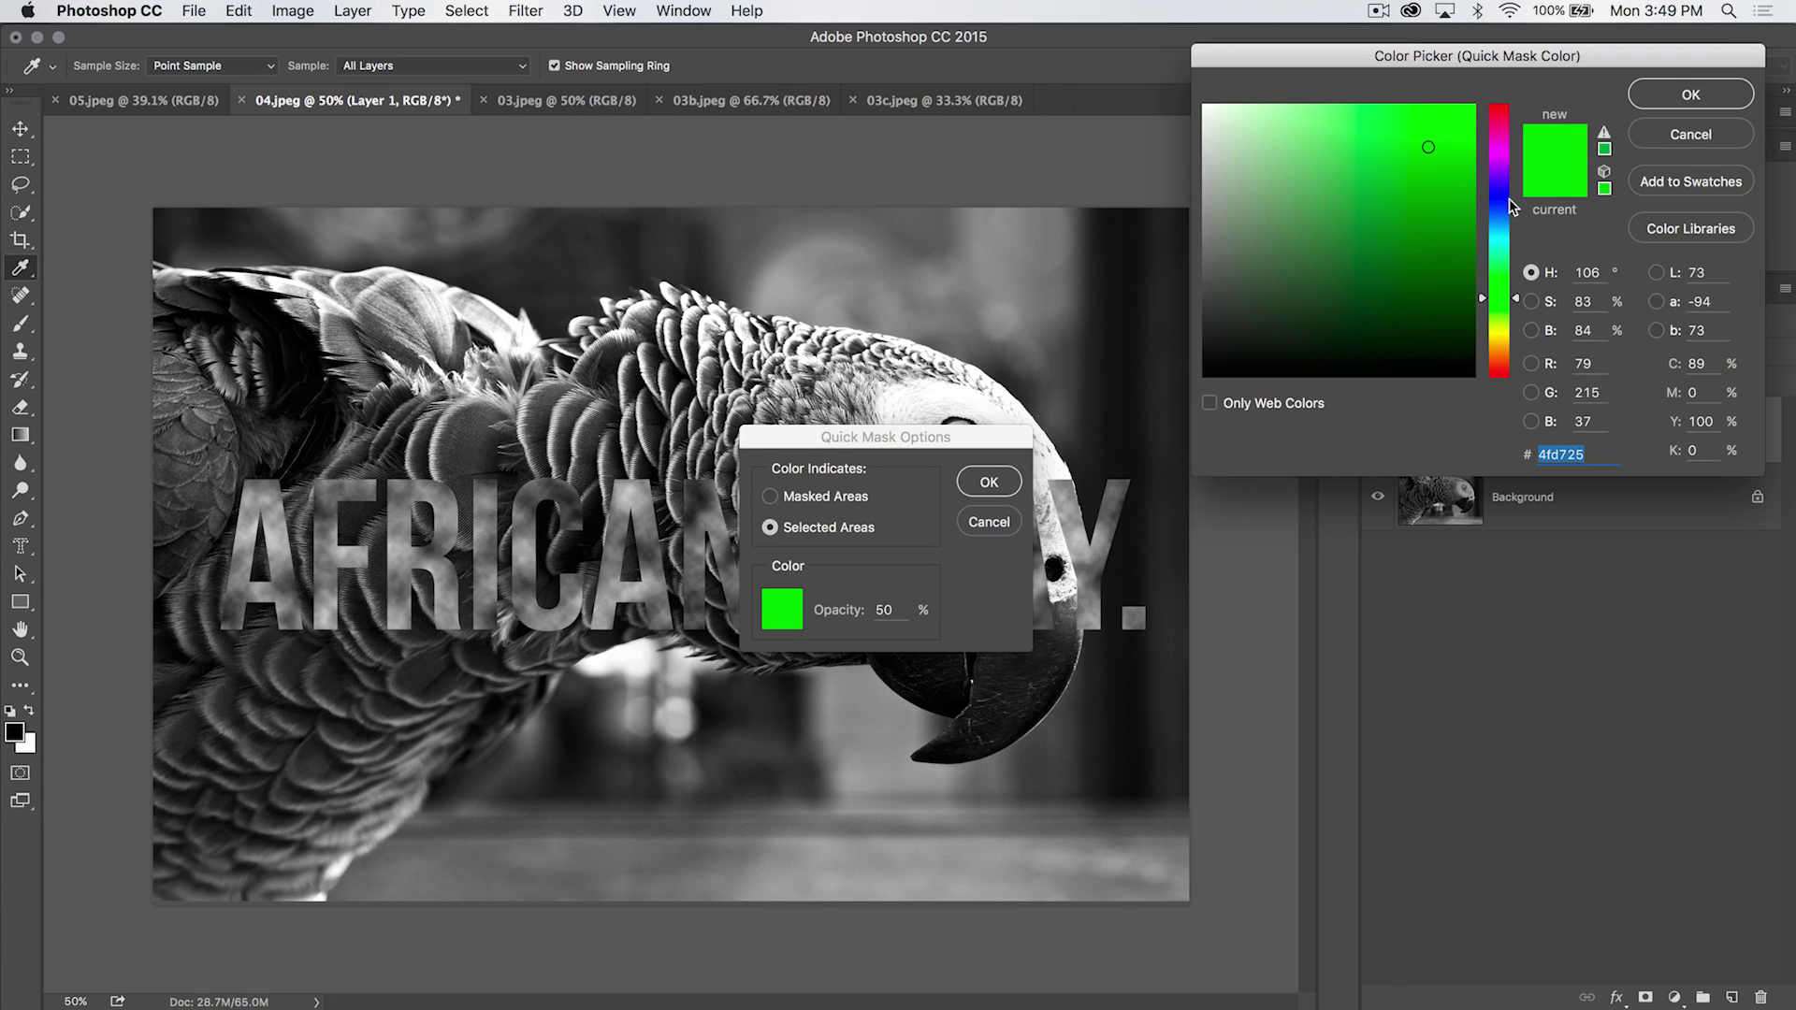
pyautogui.moveTo(1508, 198); pyautogui.dragTo(1501, 106)
pyautogui.click(1696, 109)
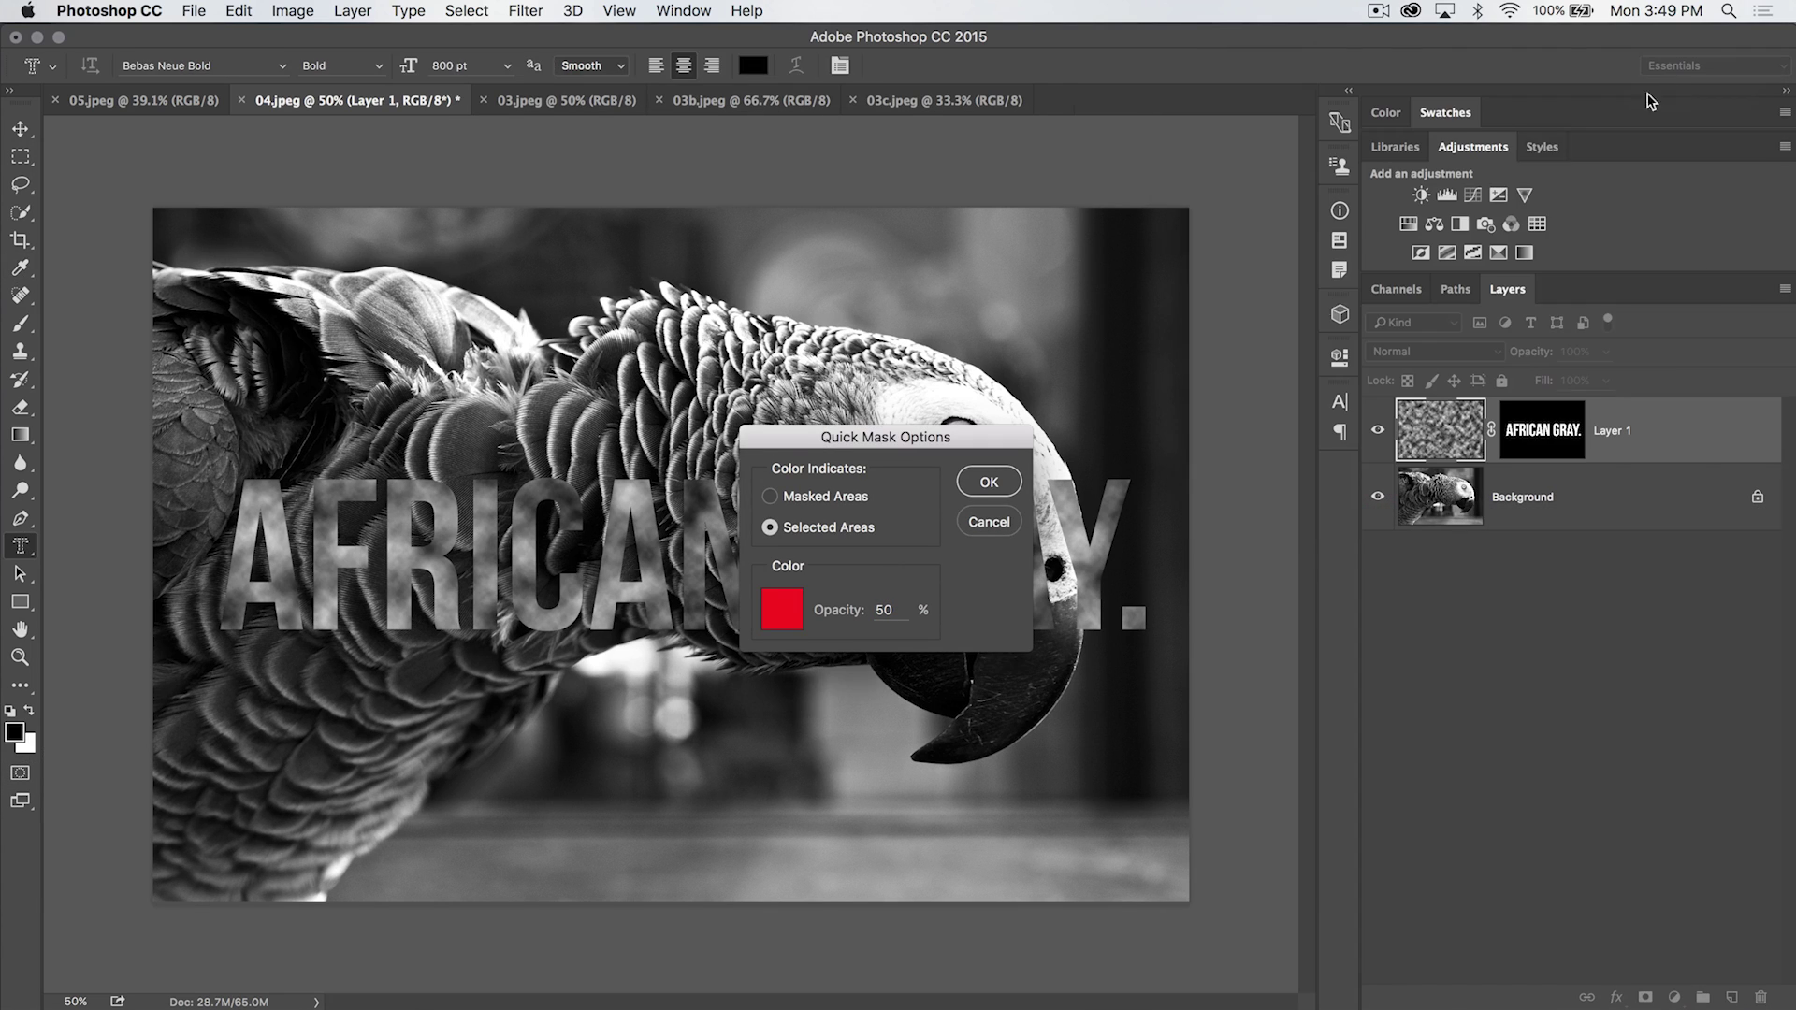
pyautogui.click(988, 482)
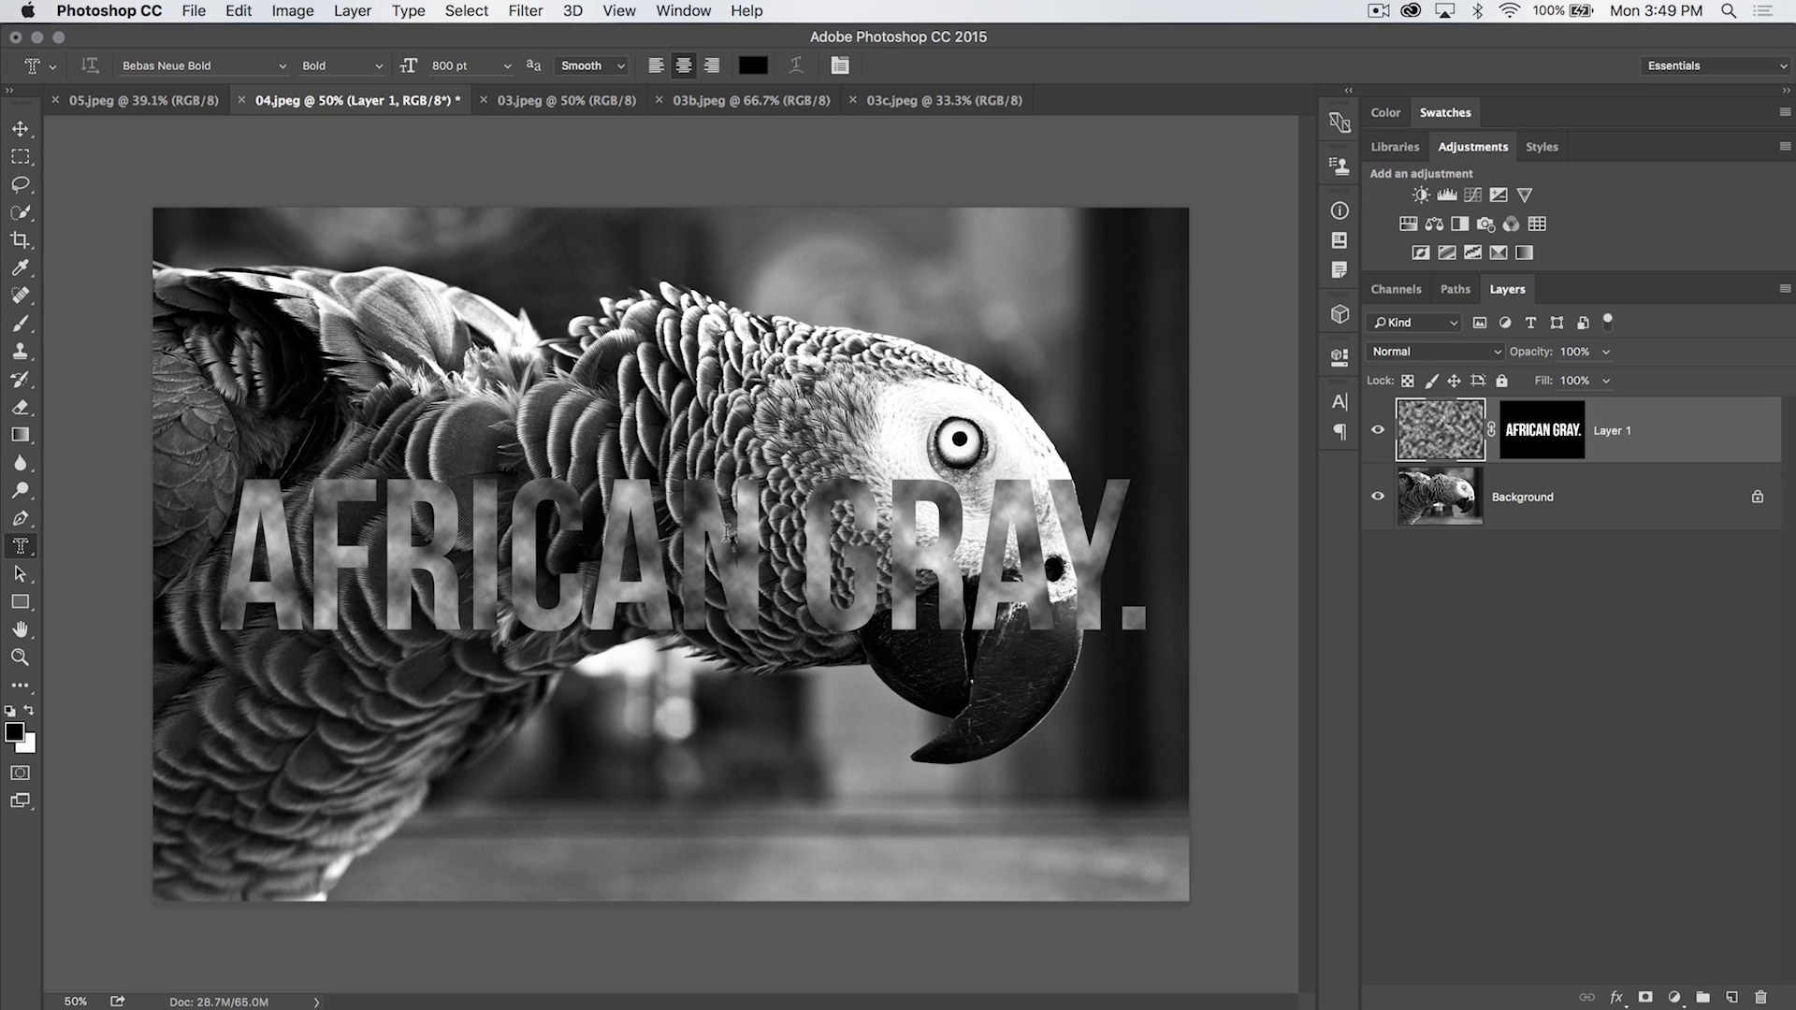
pyautogui.moveTo(25, 550); pyautogui.dragTo(142, 604)
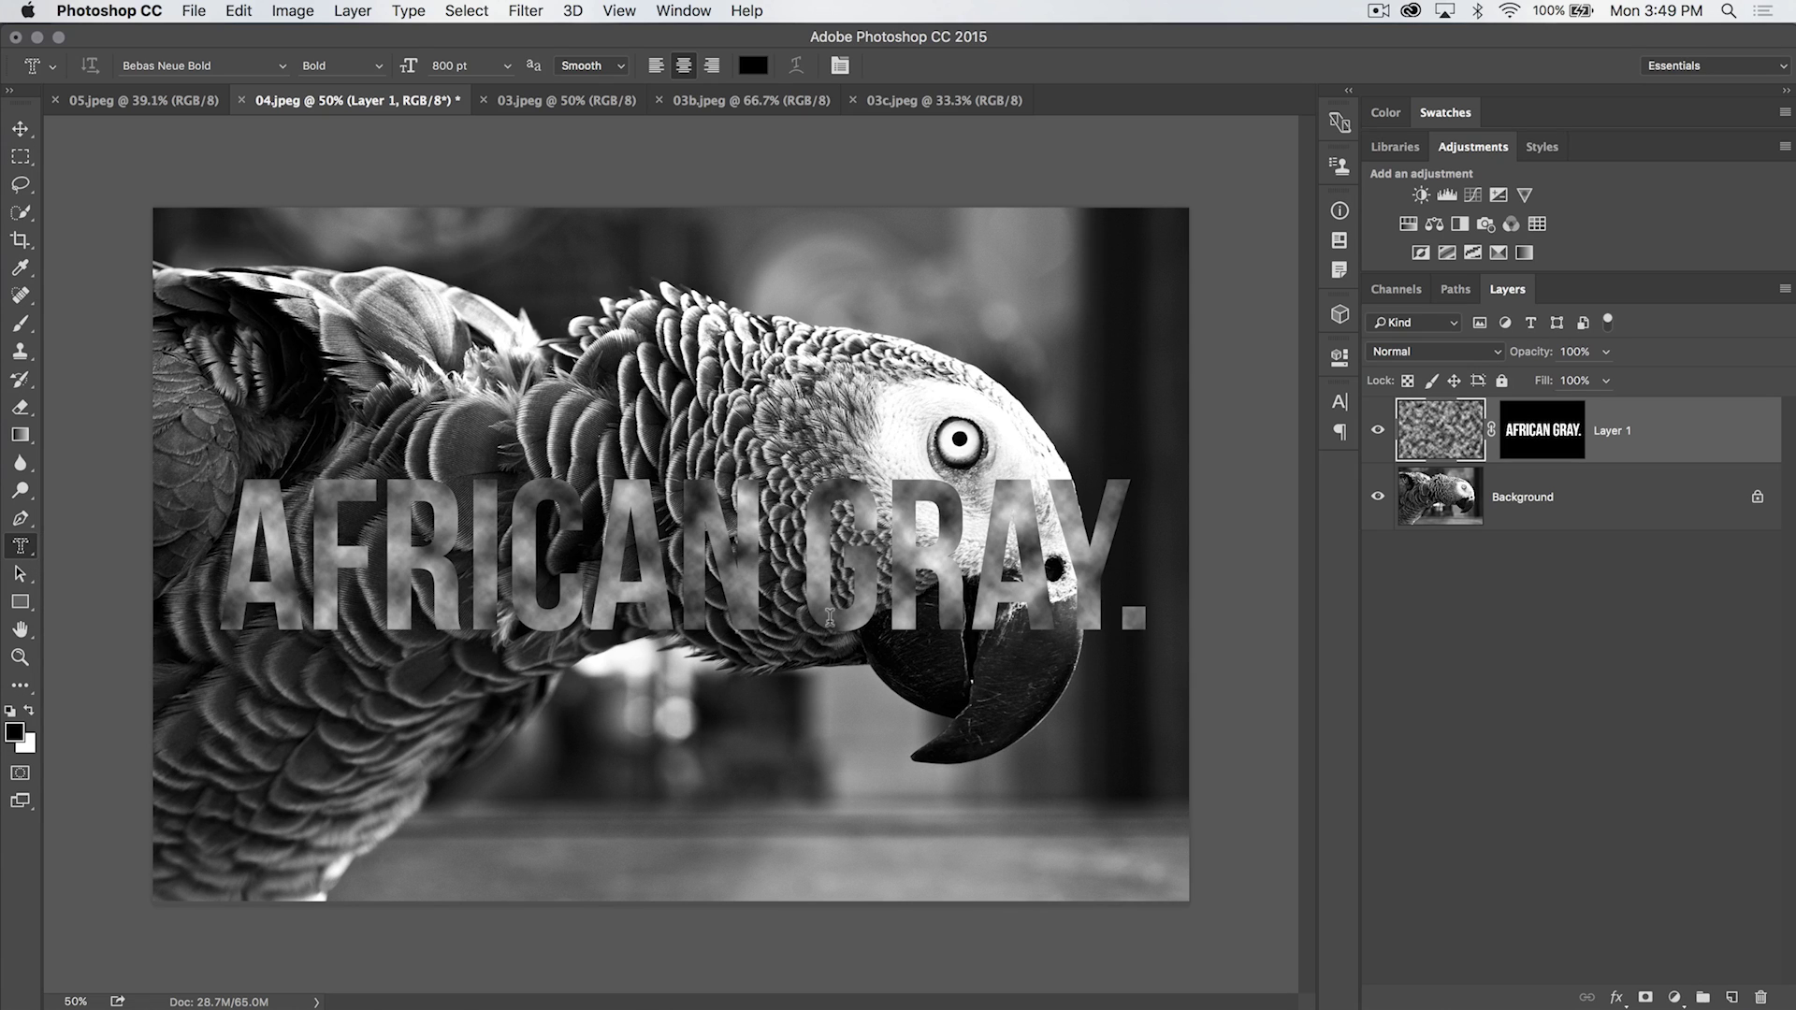